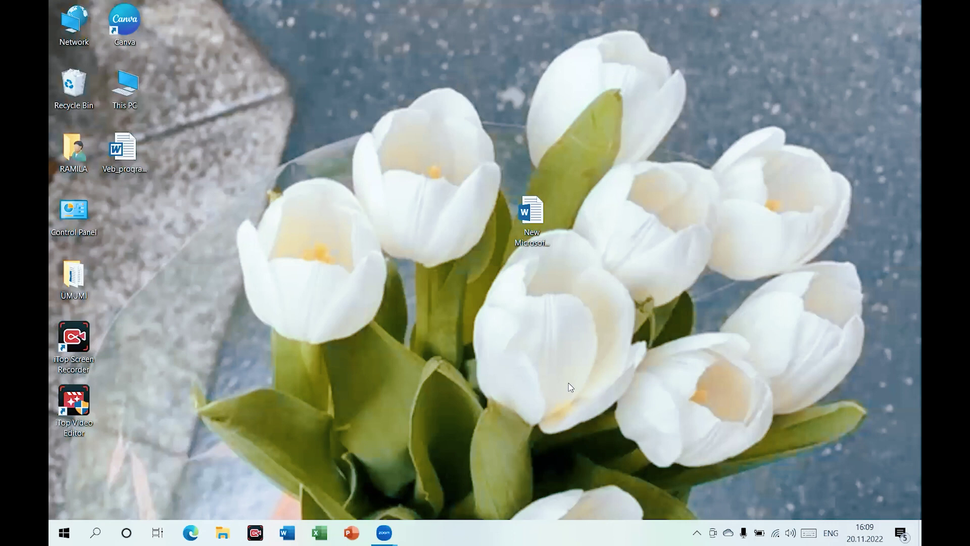
- Look through the desktop context menu and the Start menu app list, then return to the desktop
right_click(448, 286)
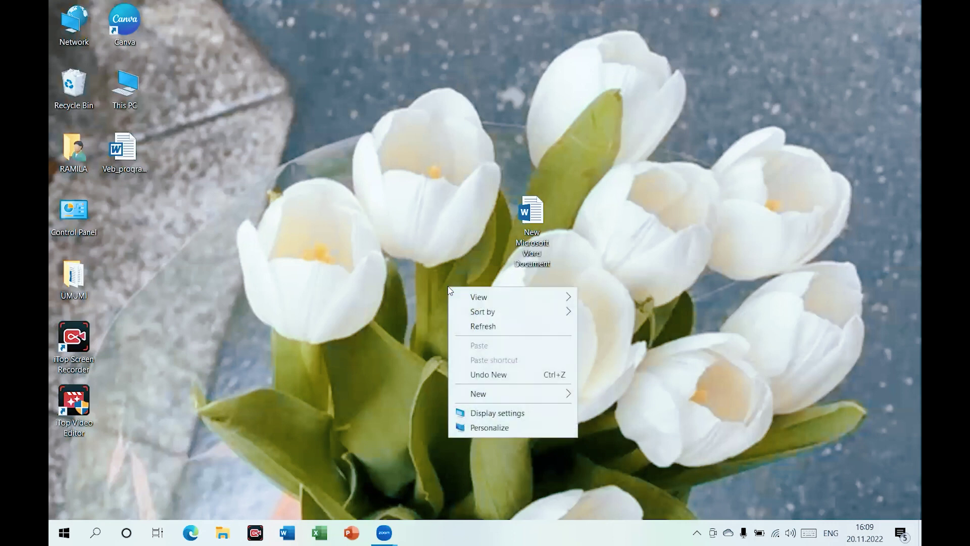
mouse_move(478, 393)
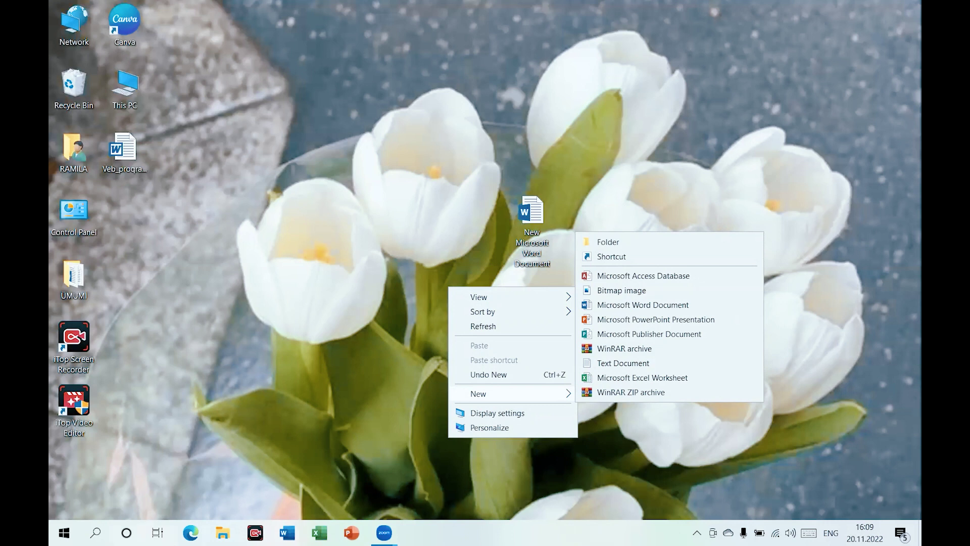
left_click(63, 532)
left_click(63, 532)
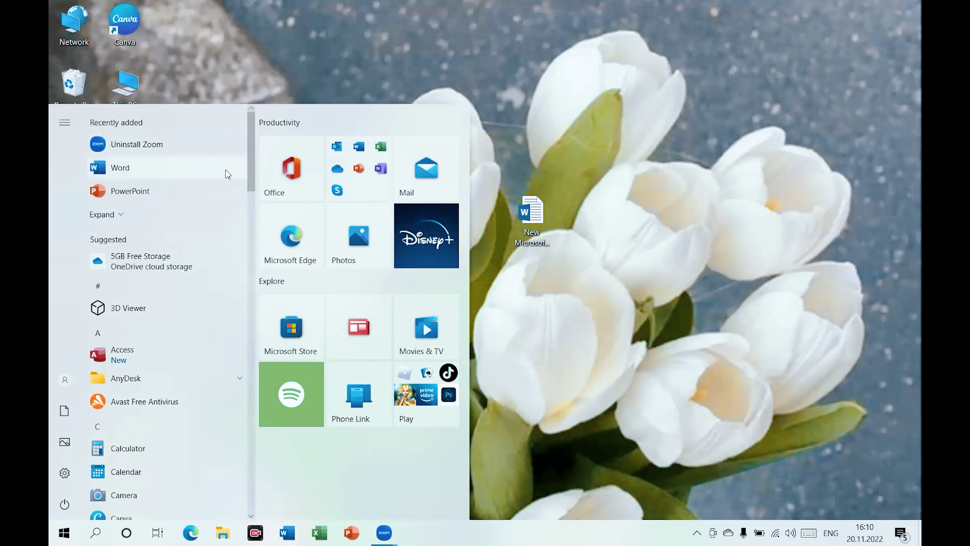
left_click_drag(251, 178, 259, 327)
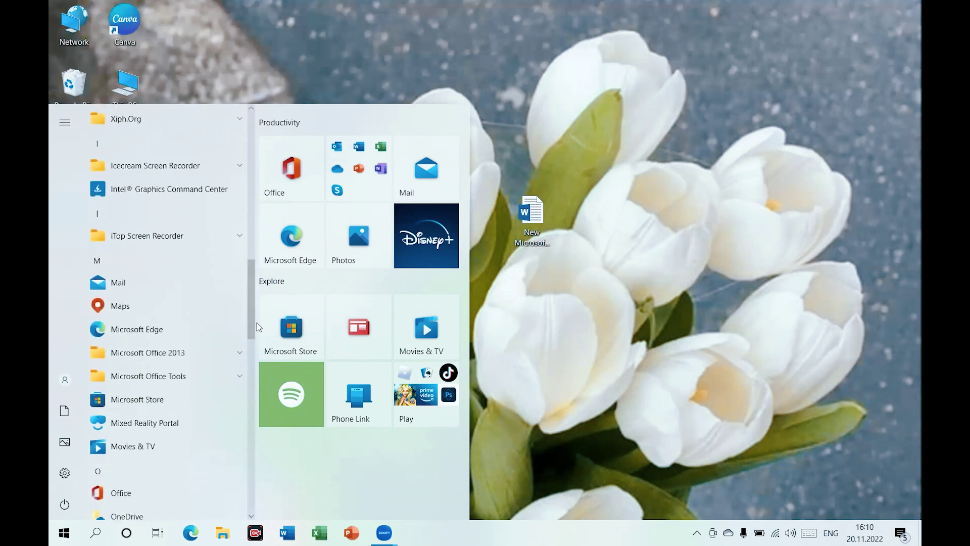
left_click(647, 259)
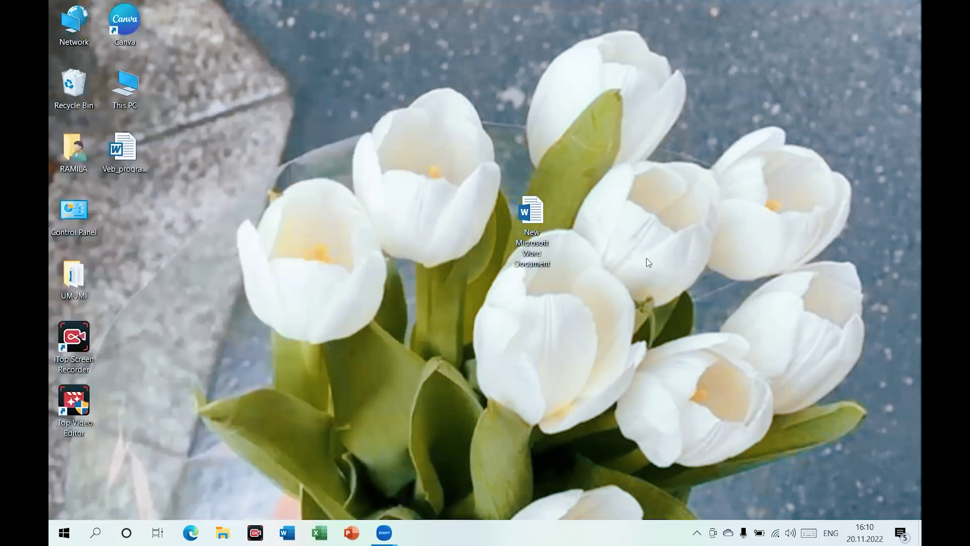
- Launch Word from the Word document icon and start a blank document, dismissing the key and activation prompts
double_click(531, 212)
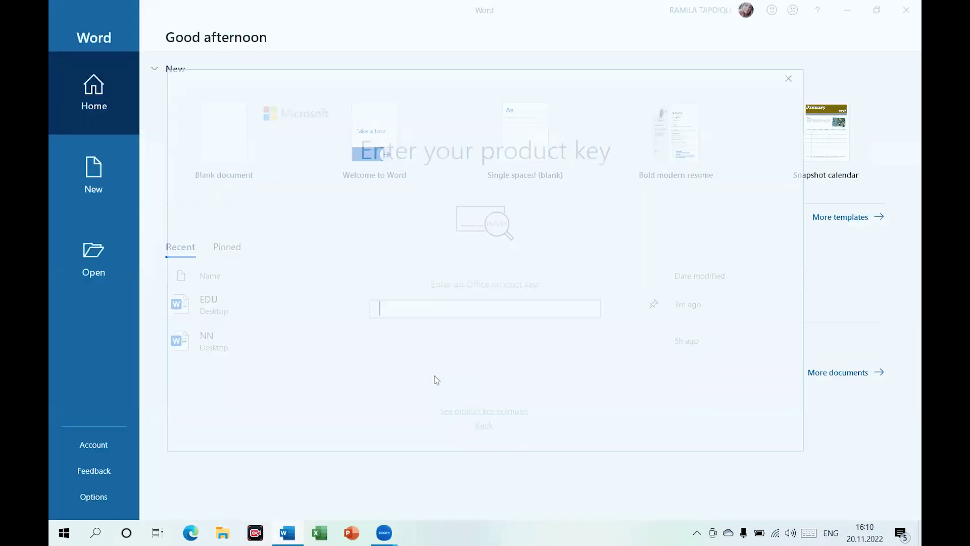
left_click(794, 76)
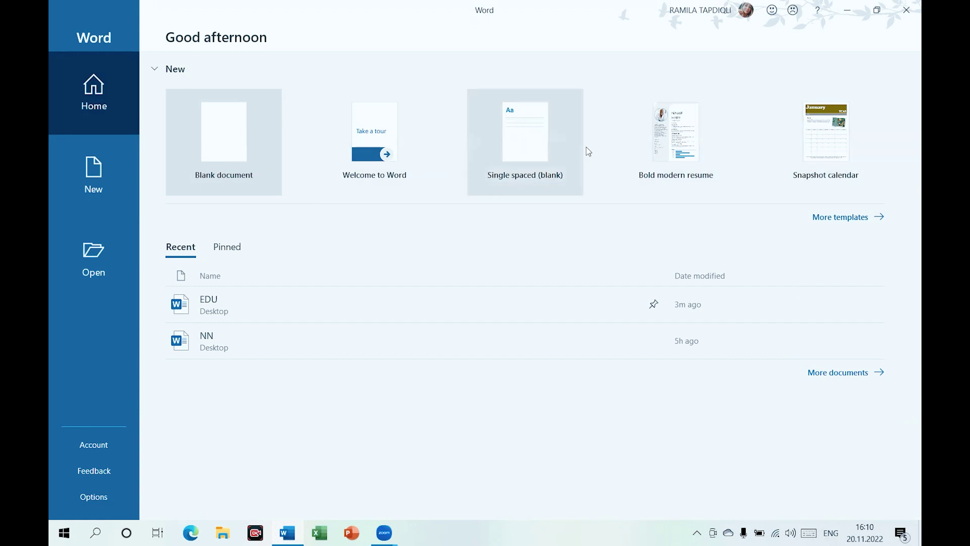
left_click(239, 124)
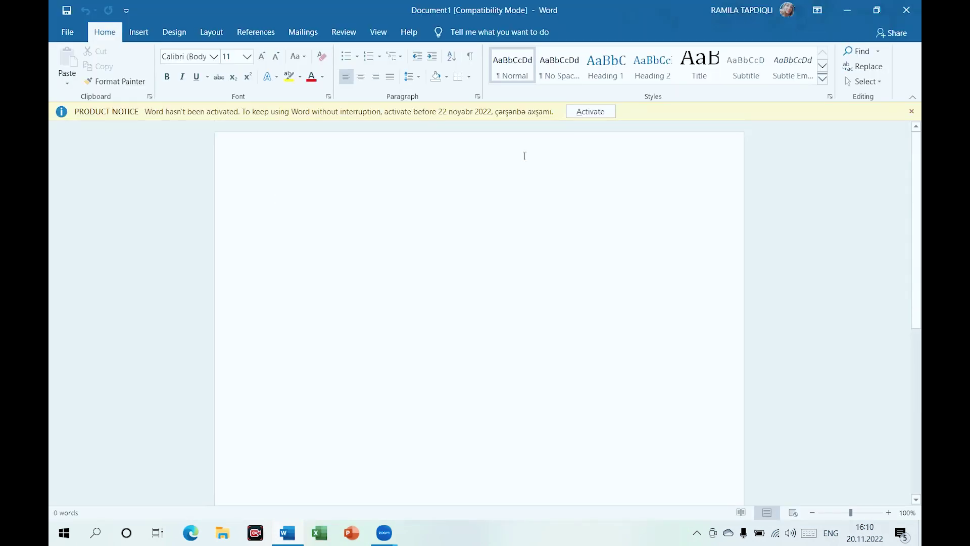
left_click(905, 112)
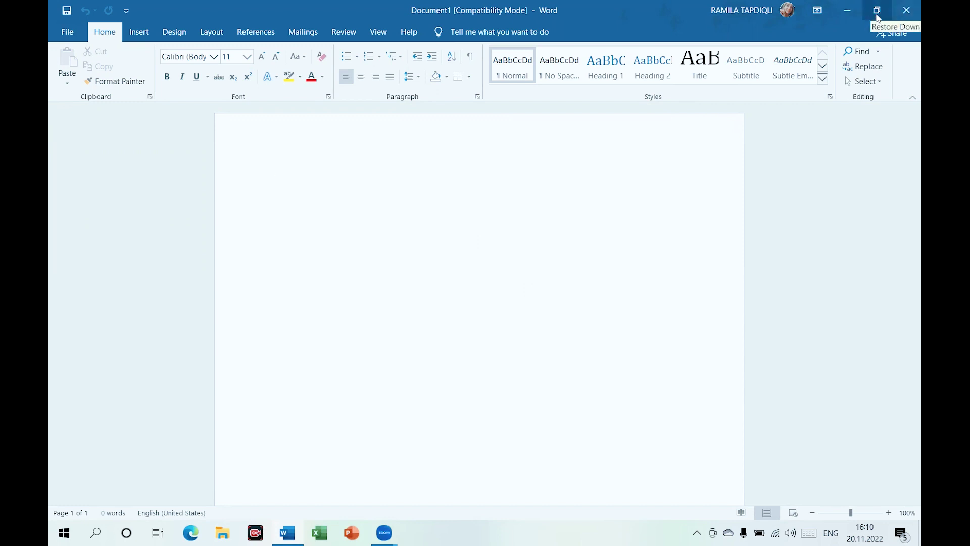
left_click(876, 10)
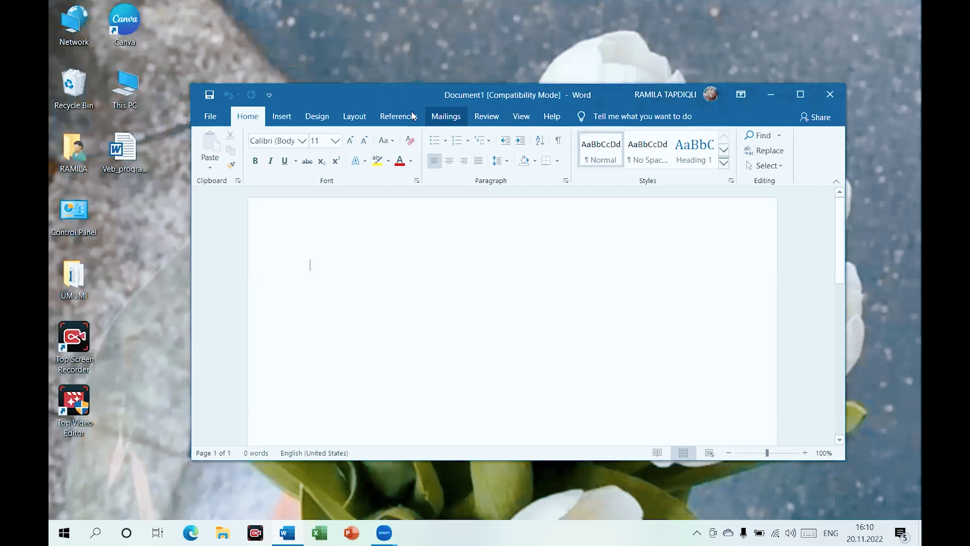
left_click_drag(393, 99, 376, 93)
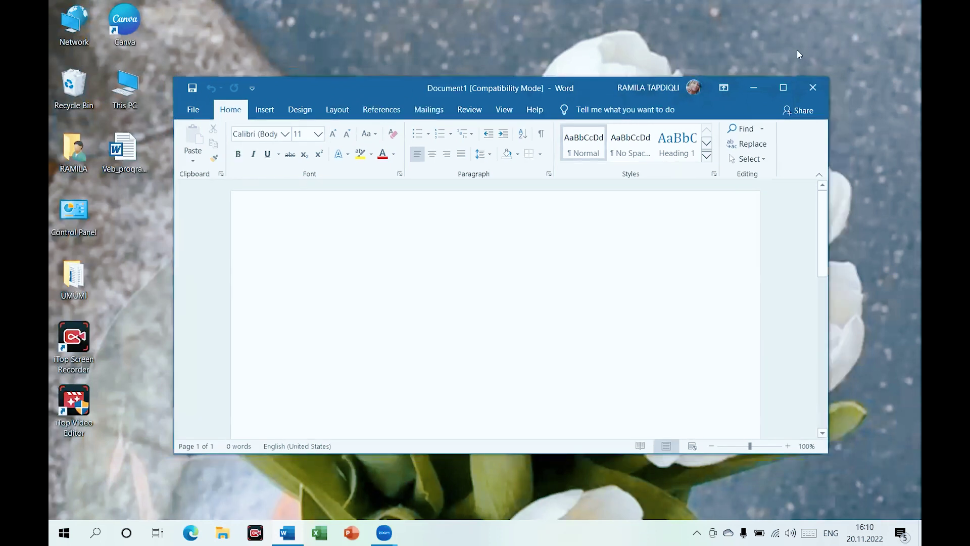
left_click(784, 89)
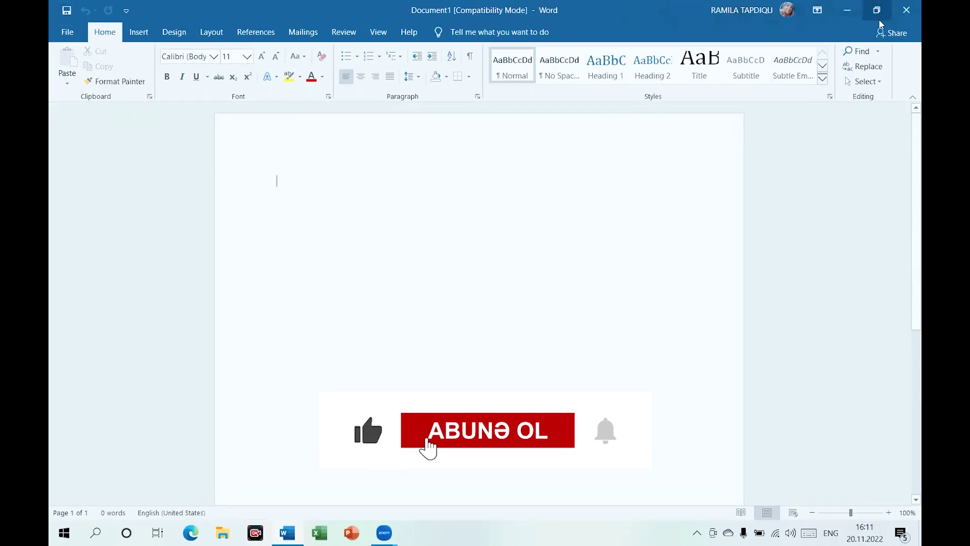
left_click(848, 11)
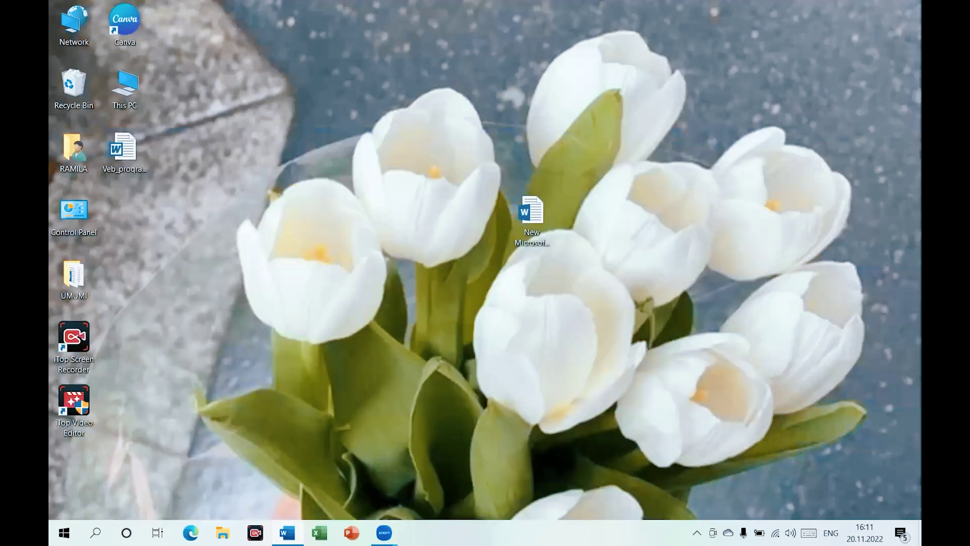
left_click(287, 532)
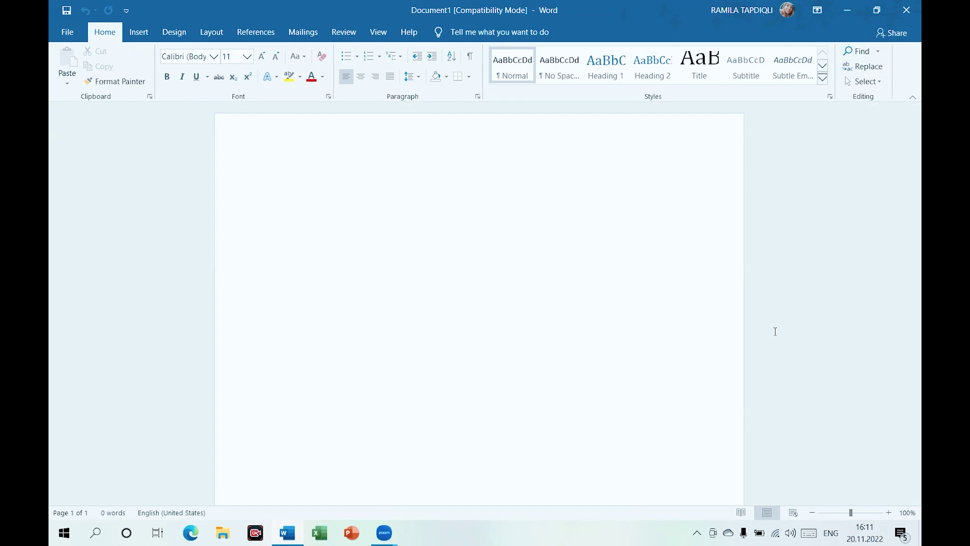
- Switch the keyboard input language to Azerbaijani (Latin) with Super+Space
key("super+space")
- Add Open and Read Aloud to the Quick Access Toolbar from its dropdown
left_click(125, 11)
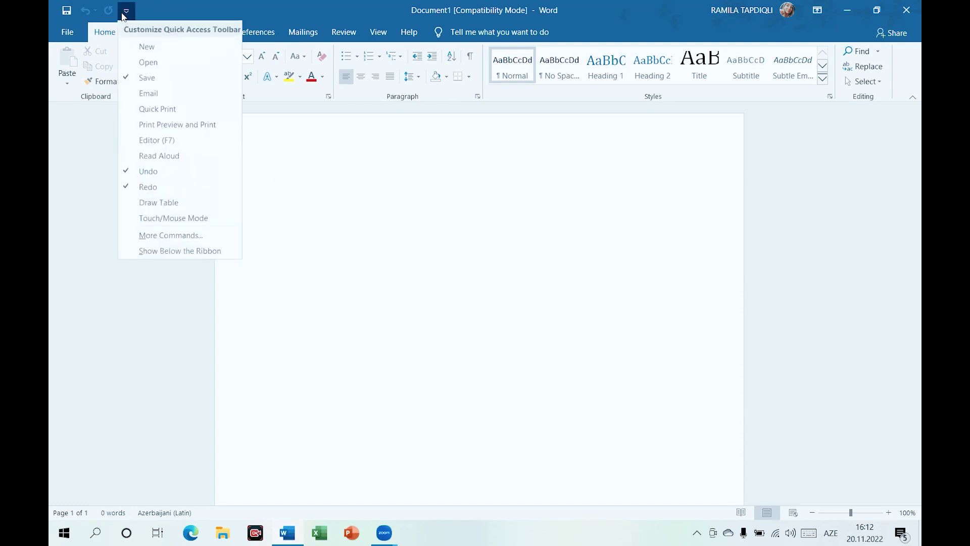
left_click(128, 63)
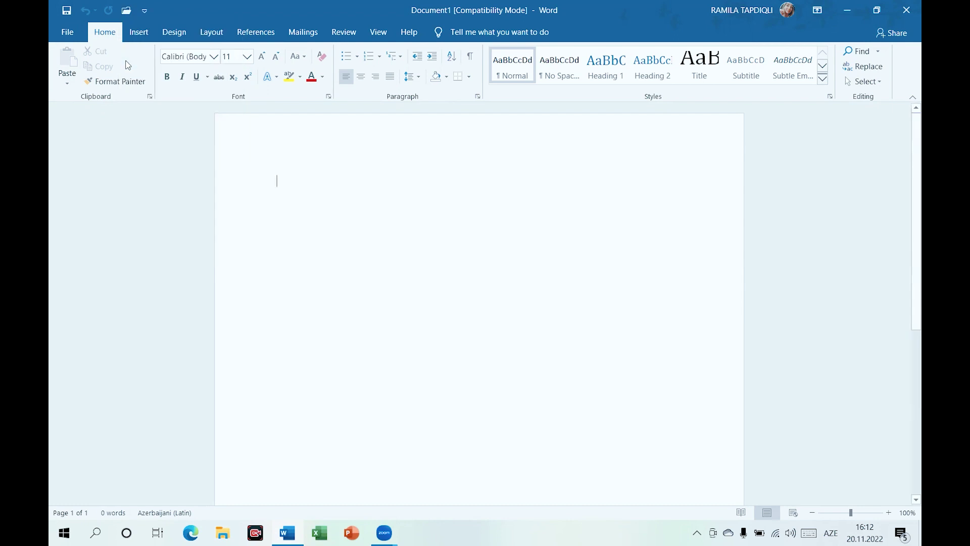
left_click(144, 11)
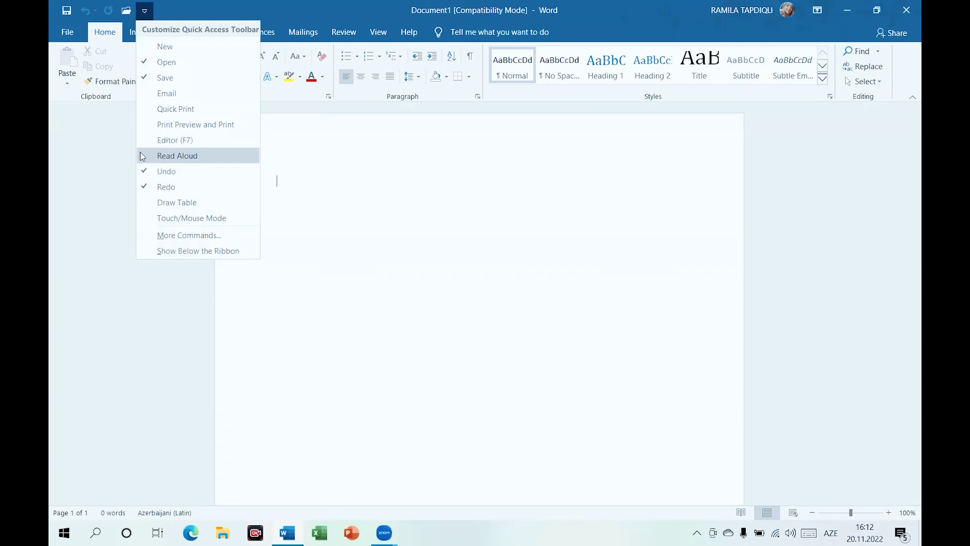
left_click(166, 155)
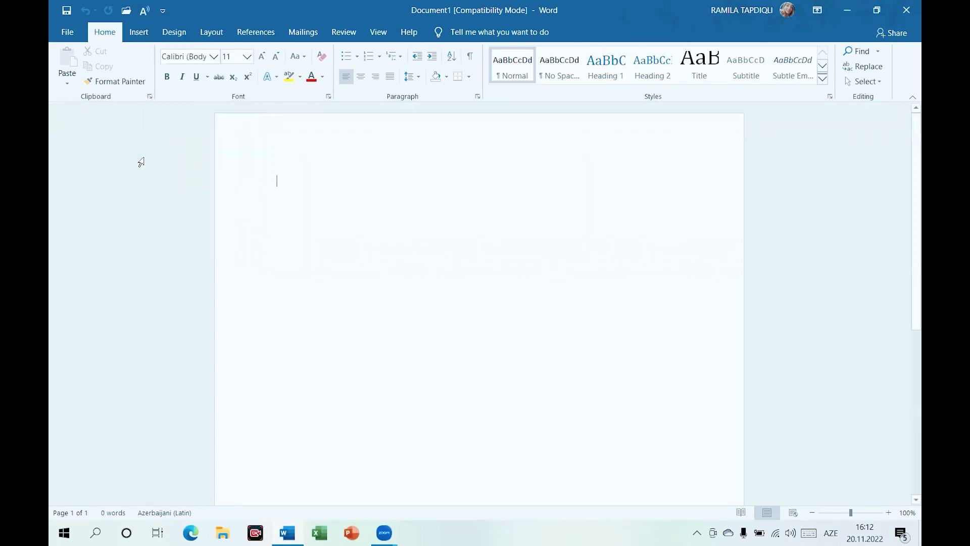
- Remove Read Aloud and Open again, then open the More Commands settings
left_click(162, 13)
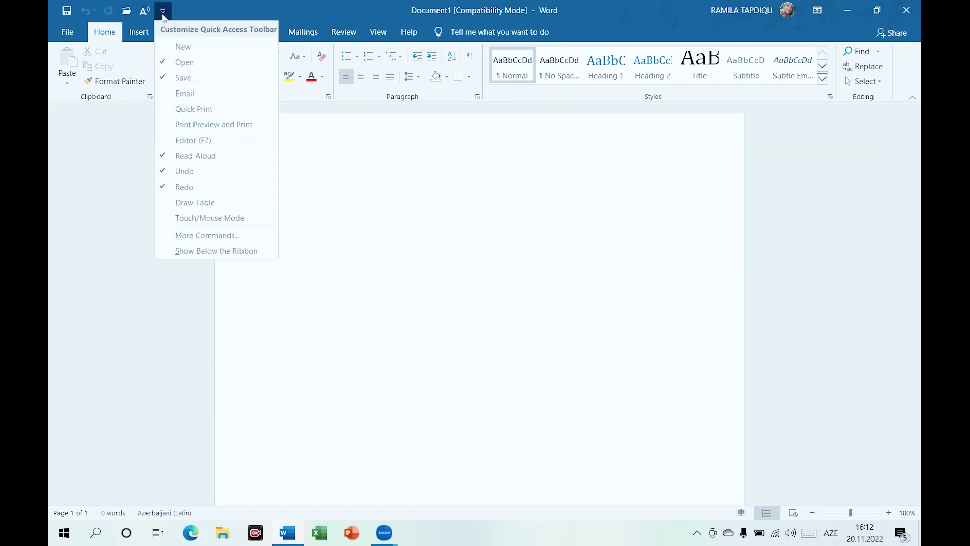
left_click(166, 155)
left_click(147, 14)
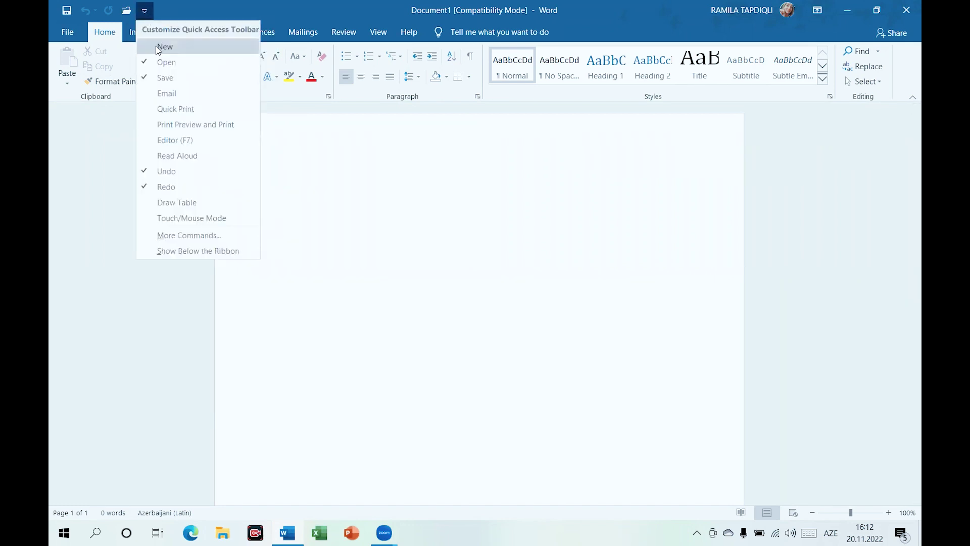
left_click(149, 64)
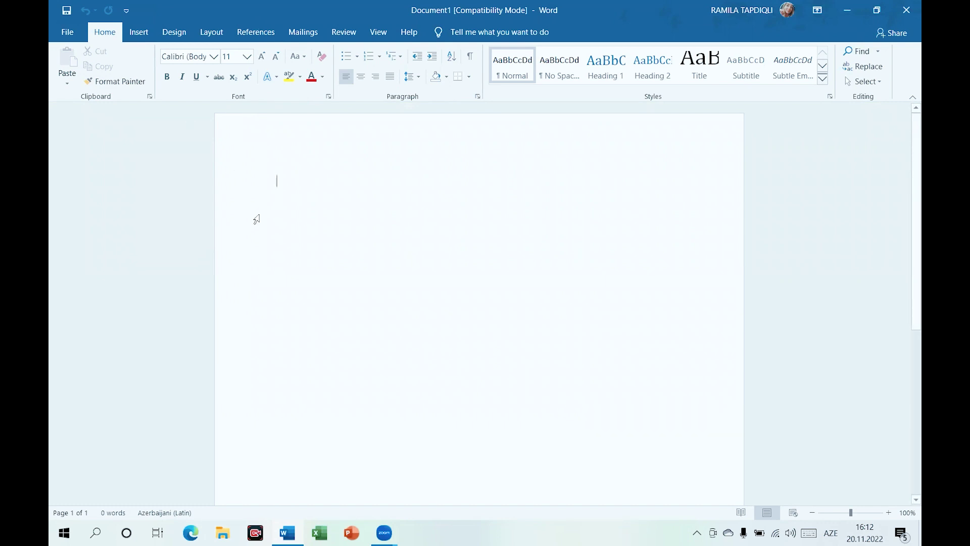
left_click(126, 10)
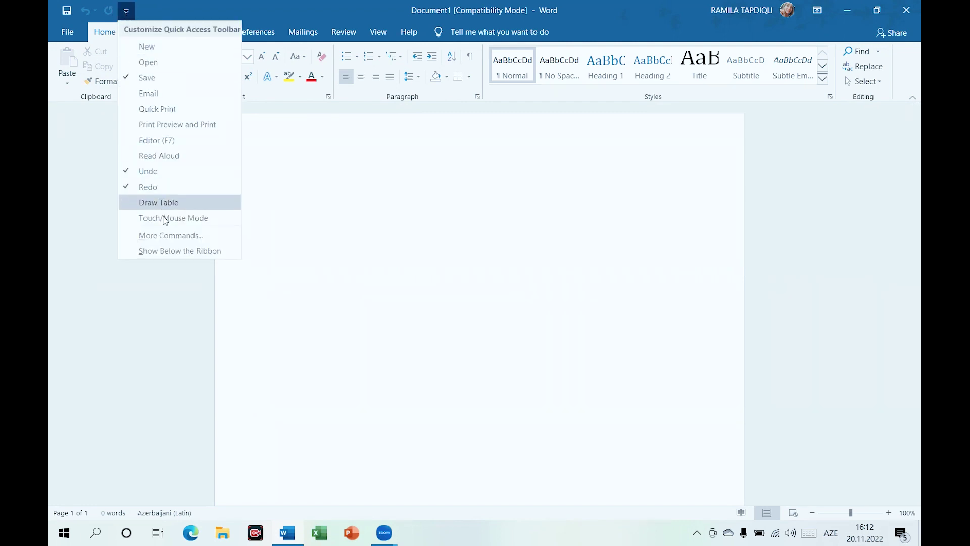
left_click(169, 236)
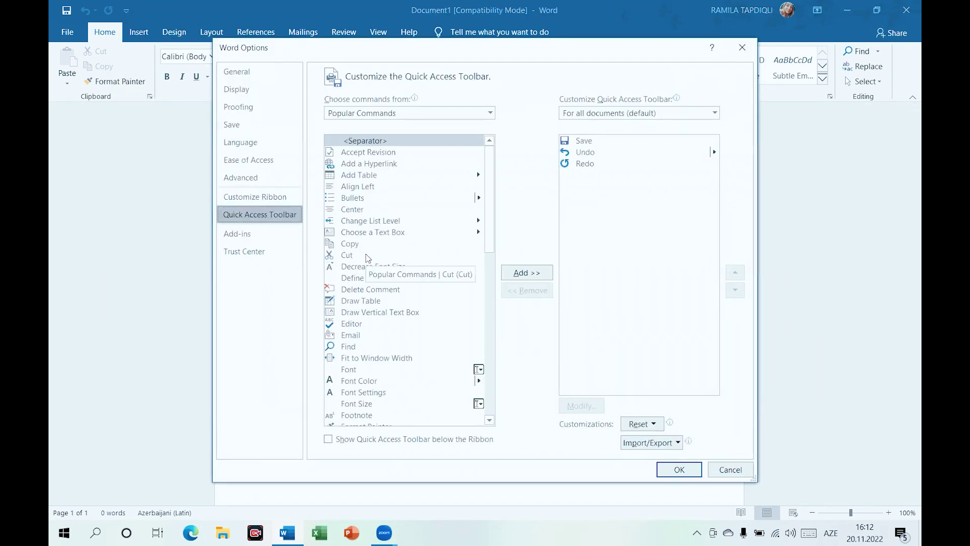
- Add View Macros from the Popular Commands list to the Quick Access Toolbar
left_click(367, 245)
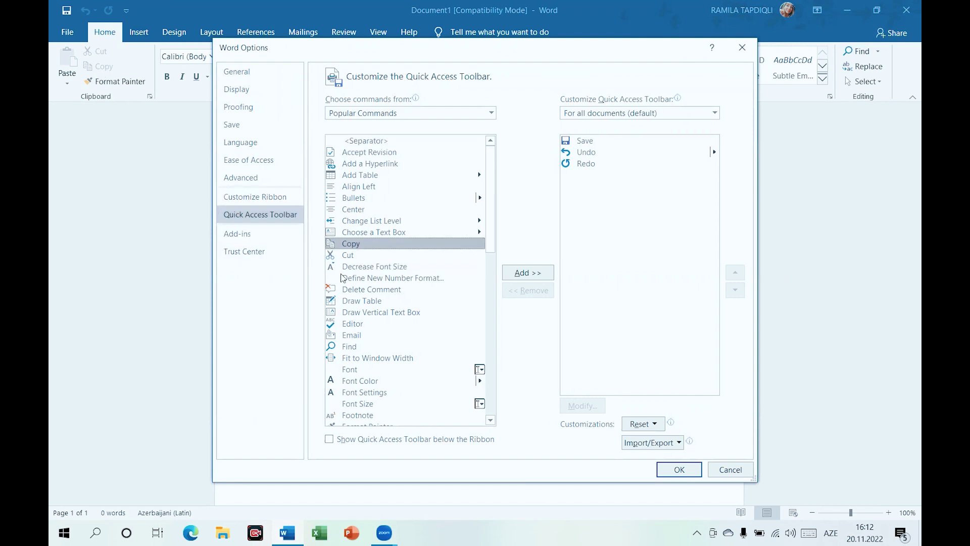
left_click_drag(493, 242, 506, 409)
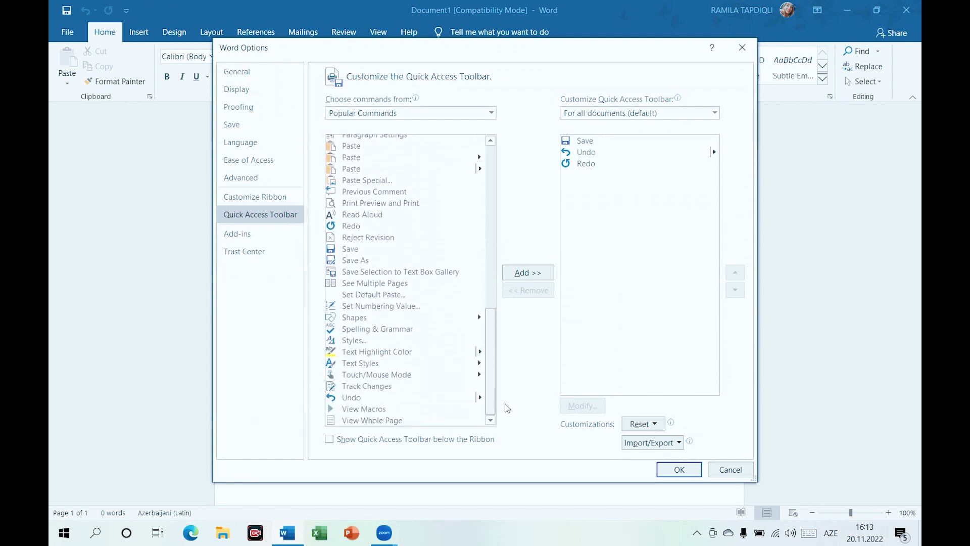
left_click(355, 413)
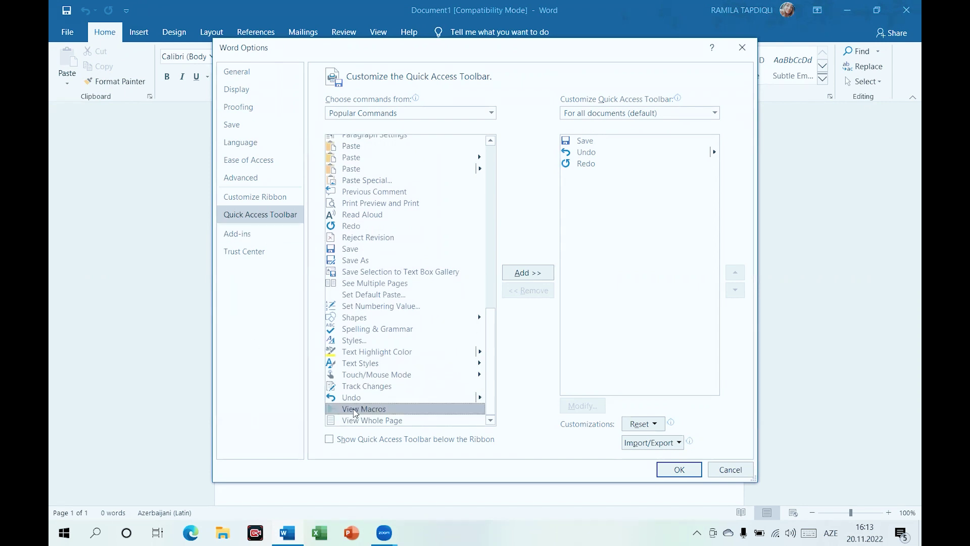
double_click(370, 413)
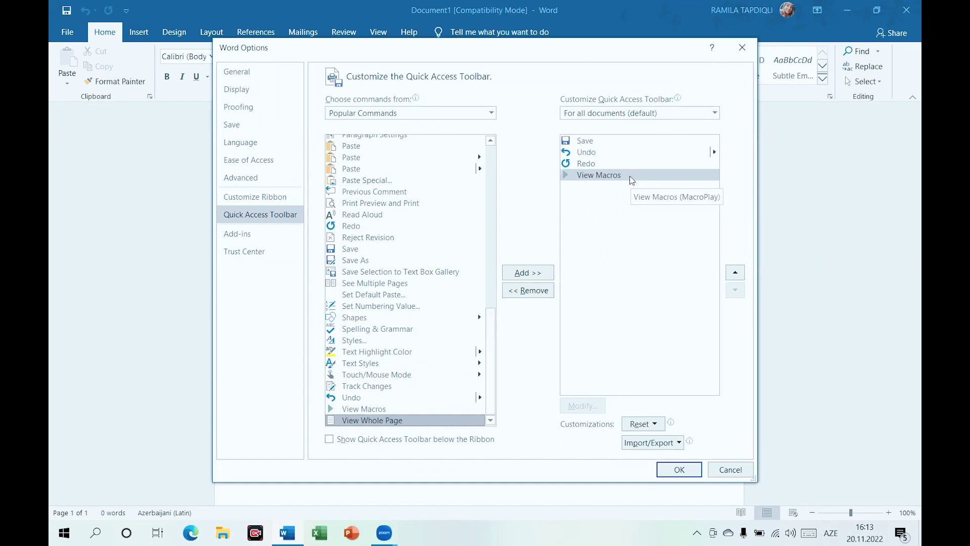
- Add Save As to the Quick Access Toolbar and apply the changes with OK
left_click(389, 265)
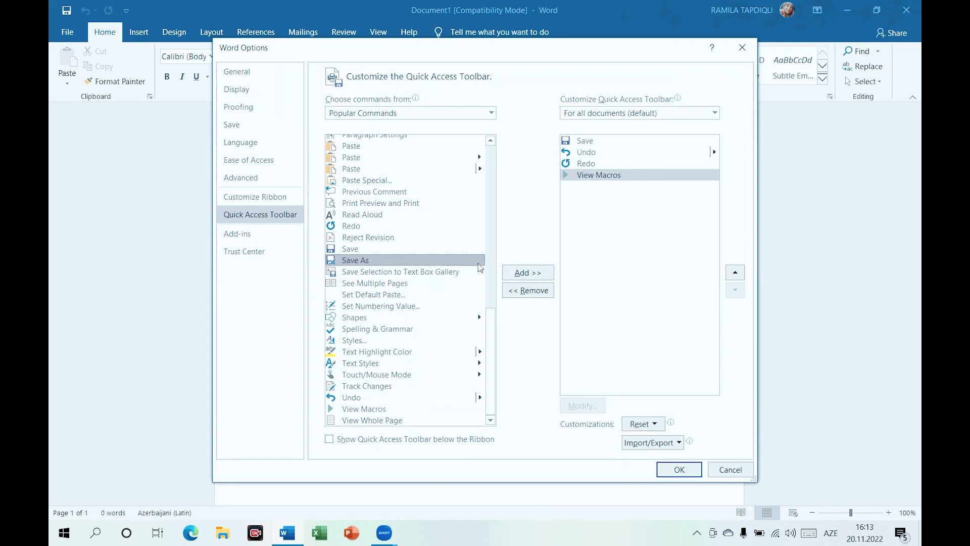
left_click(525, 272)
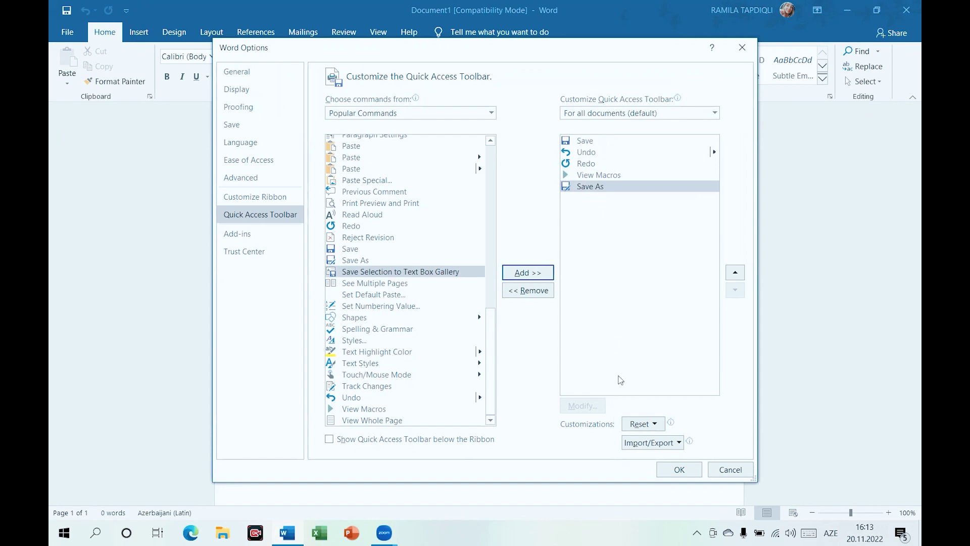
left_click(660, 468)
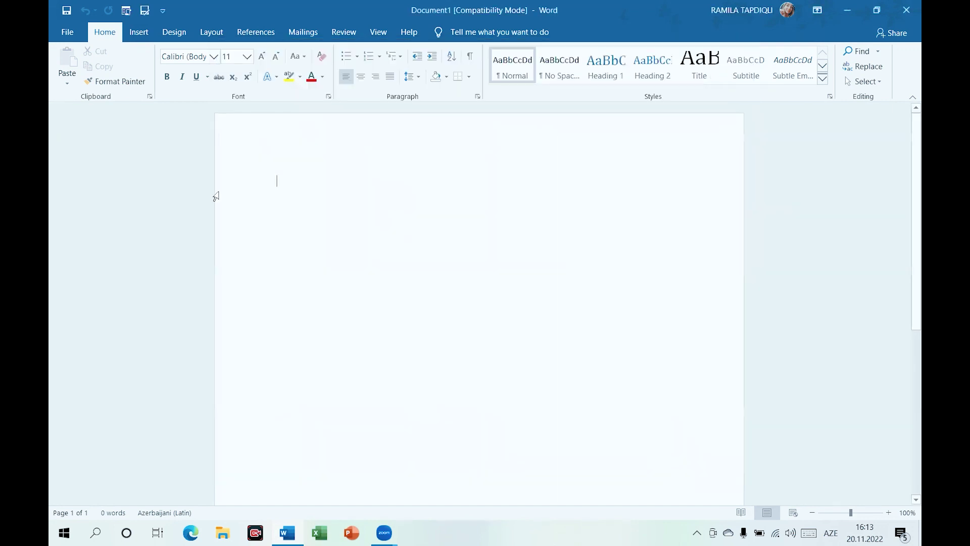
left_click(164, 14)
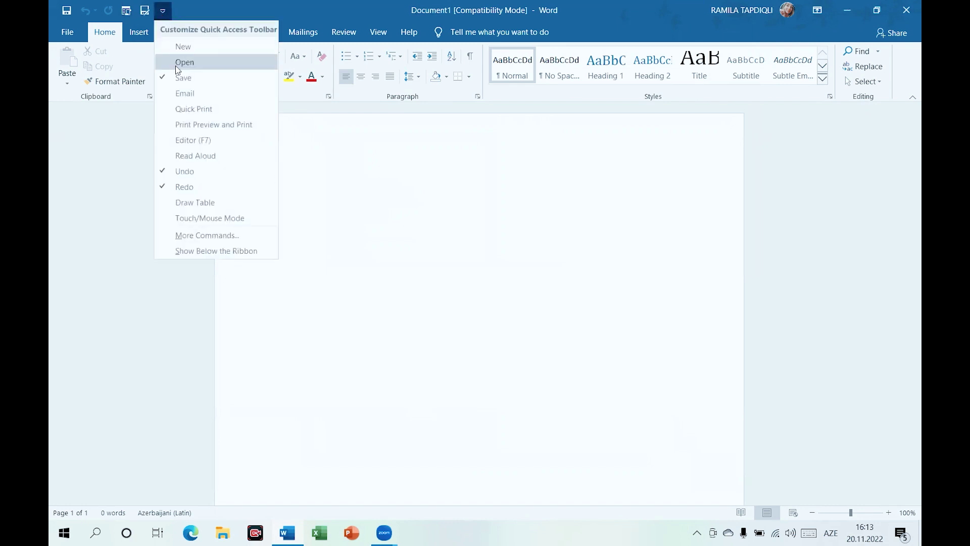
- Remove View Macros and Save As from the Quick Access Toolbar in More Commands and confirm
left_click(207, 236)
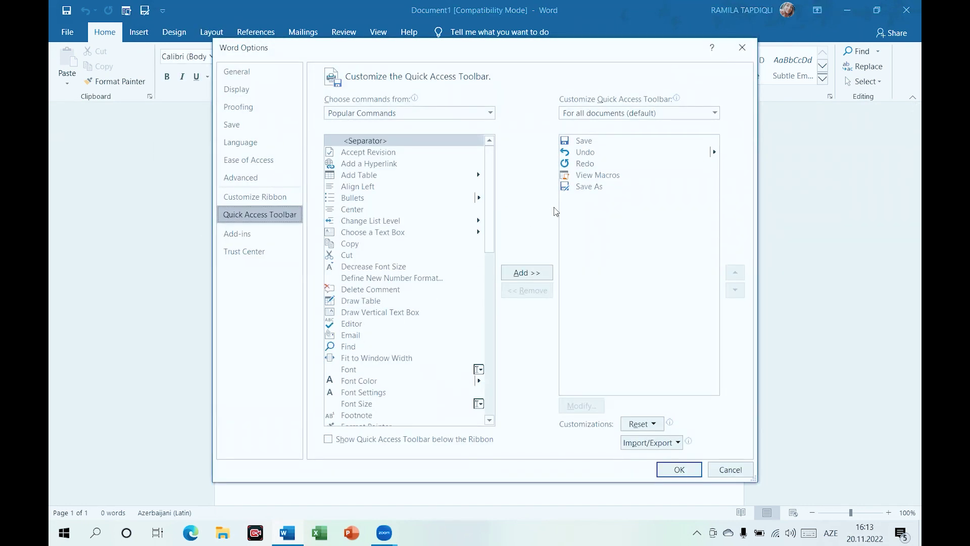
left_click(587, 177)
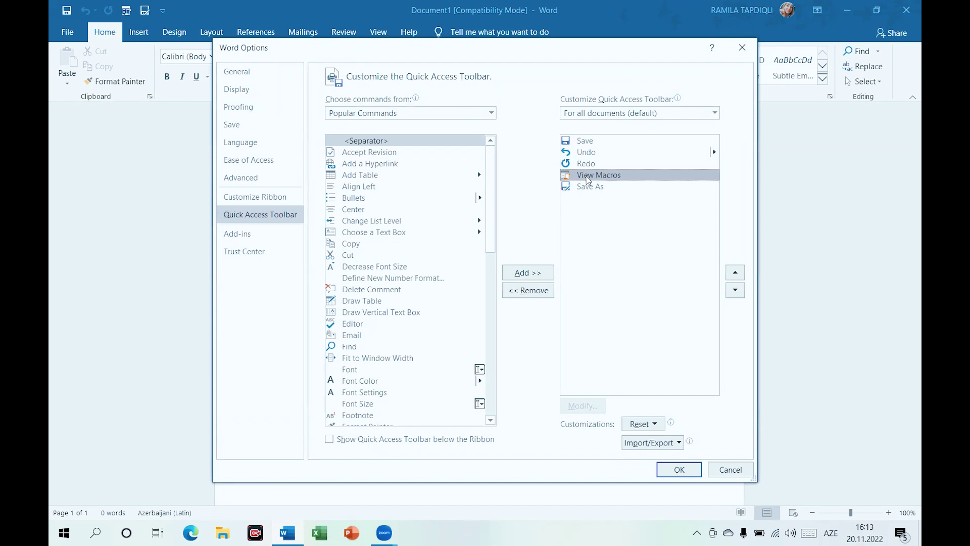
left_click(529, 296)
left_click(534, 290)
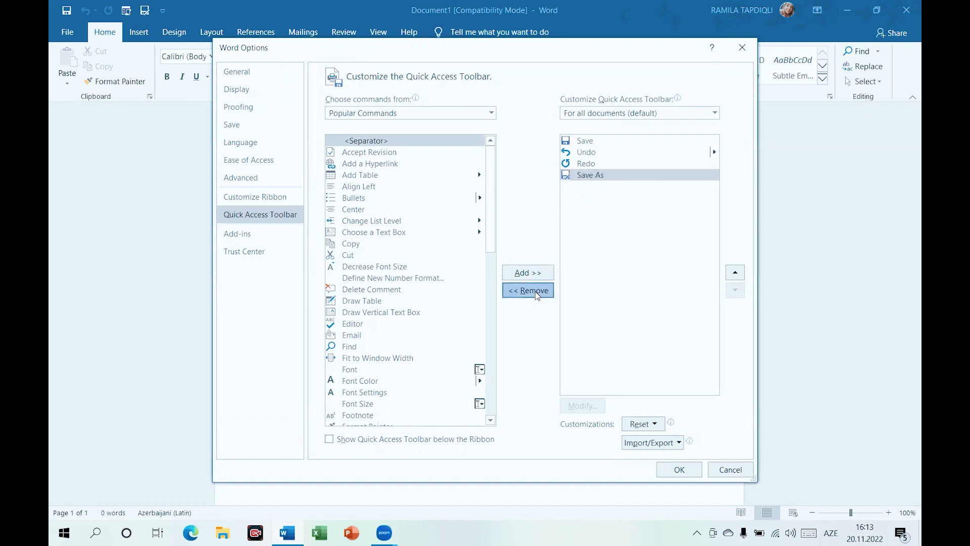
left_click(678, 468)
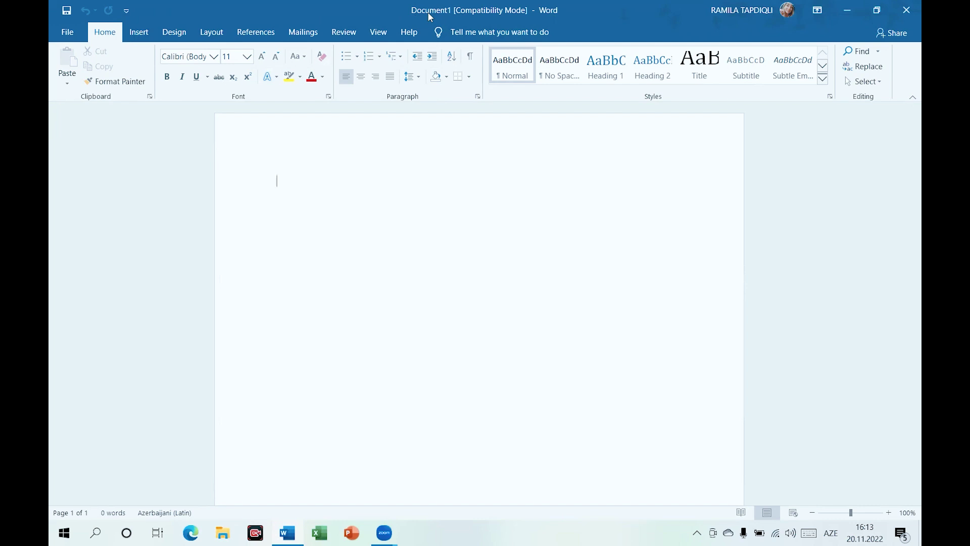
- Create a new blank Document2 with Ctrl+N and open the File backstage
key("ctrl+n")
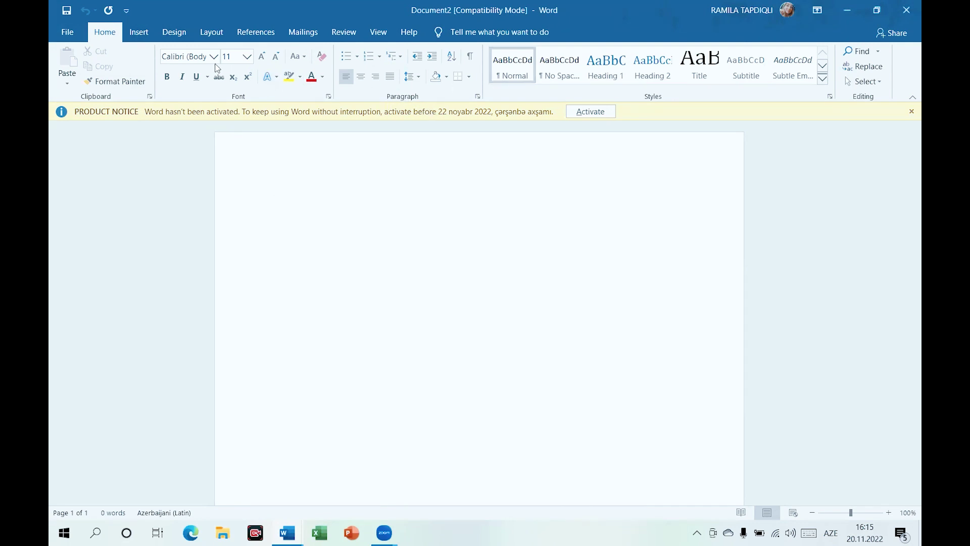
left_click(67, 32)
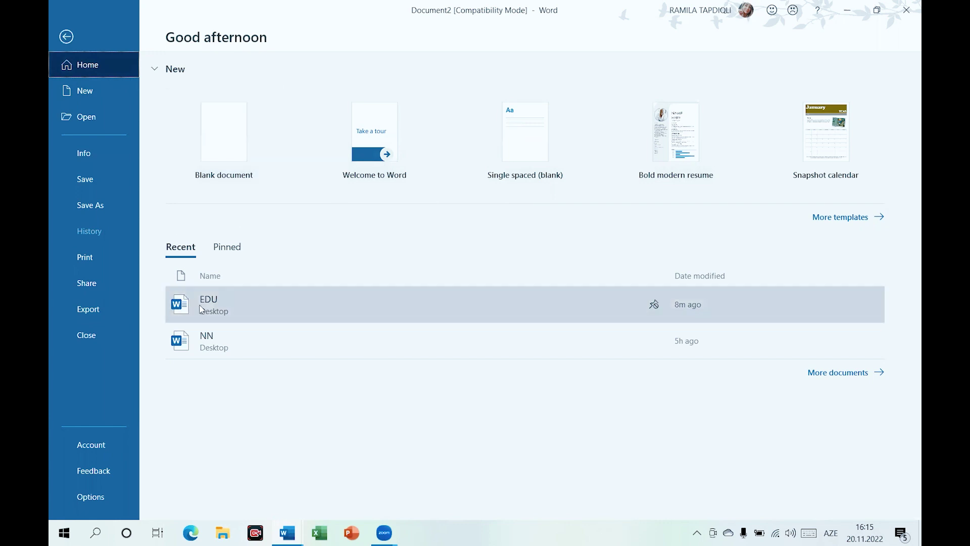
mouse_move(409, 340)
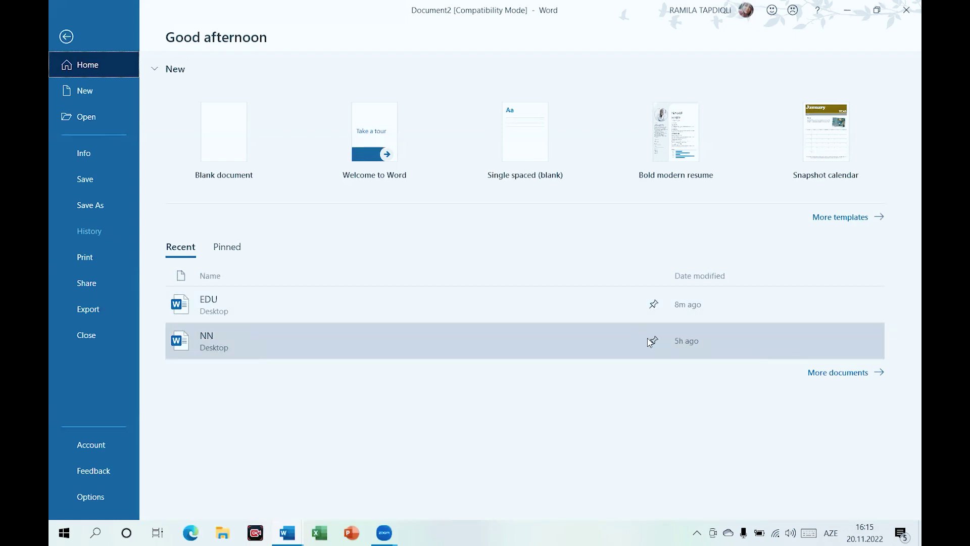
- Pin NN, then unpin EDU and NN from the Pinned list and go to the New page
left_click(654, 343)
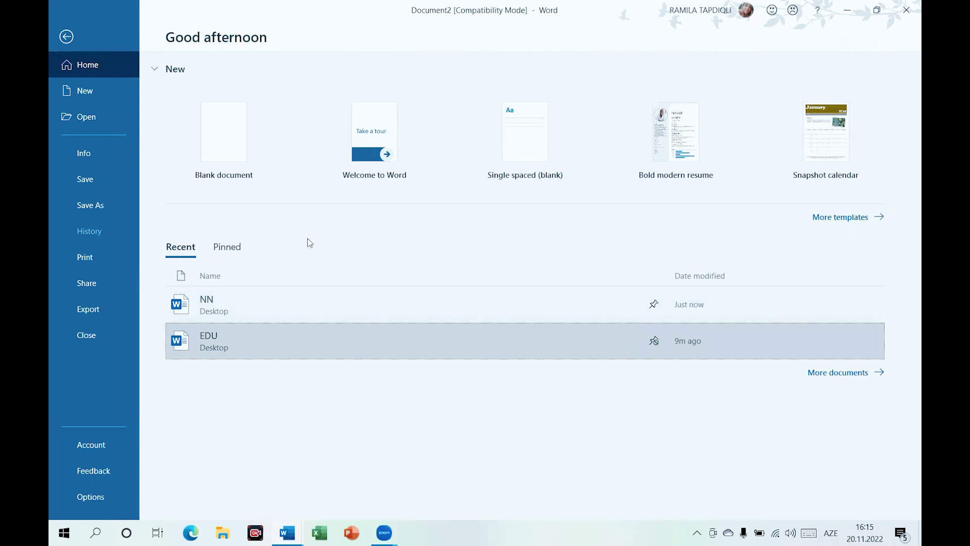
left_click(228, 247)
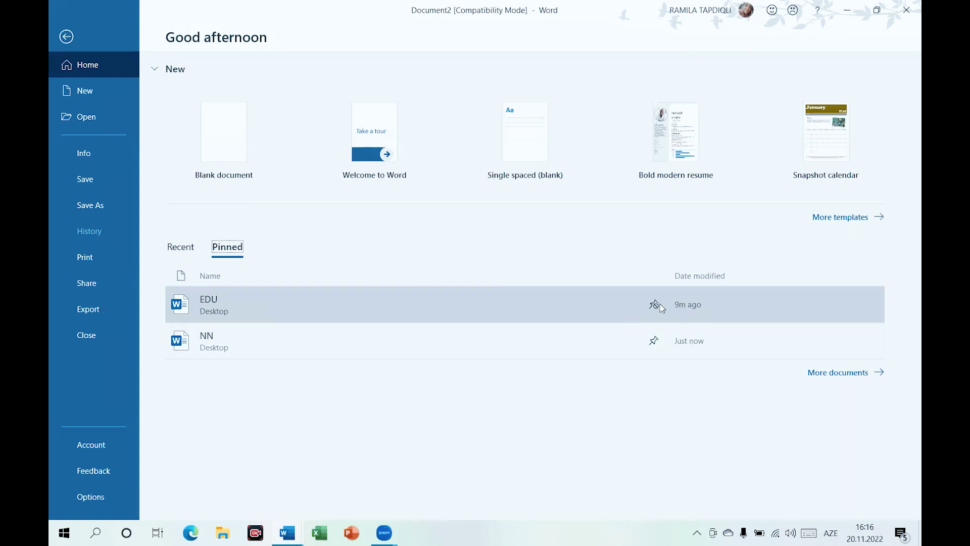
left_click(654, 305)
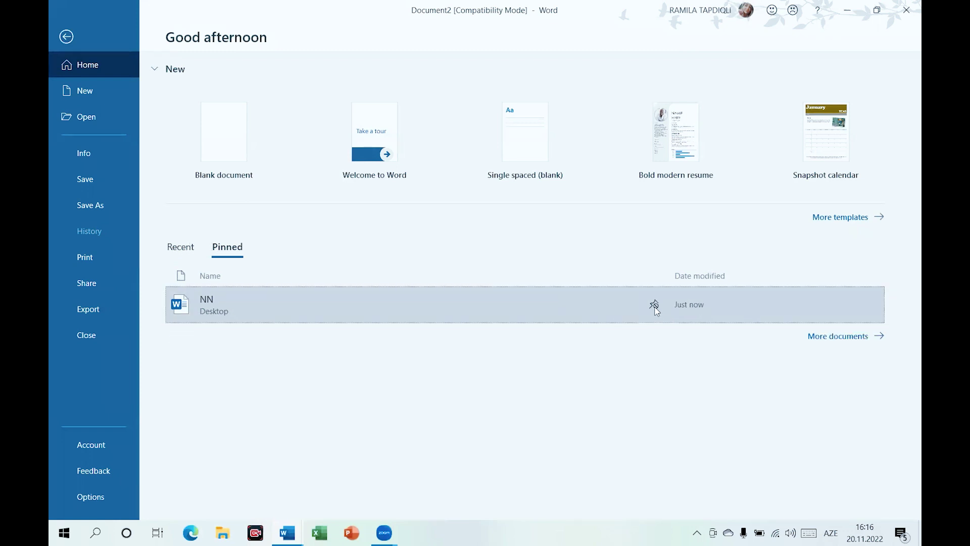
left_click(654, 306)
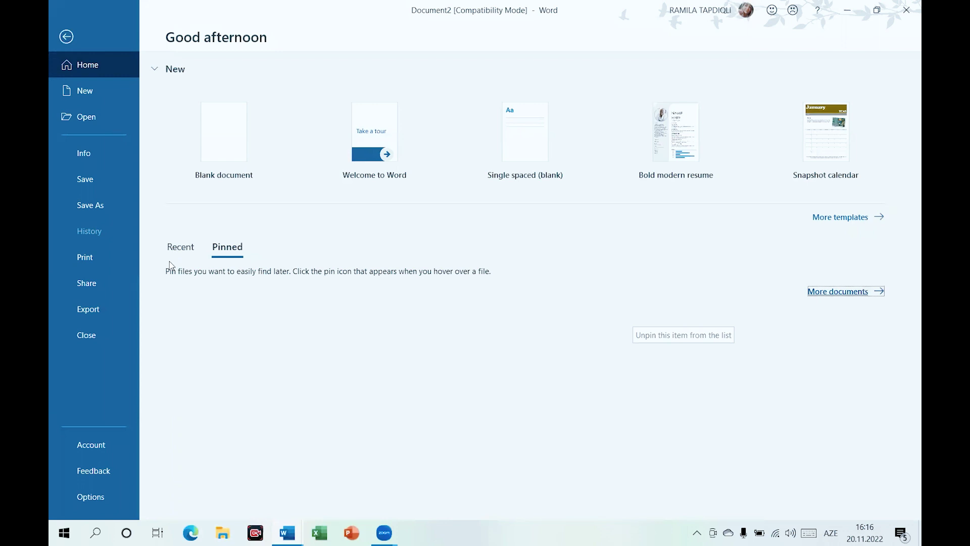
left_click(187, 249)
left_click(97, 94)
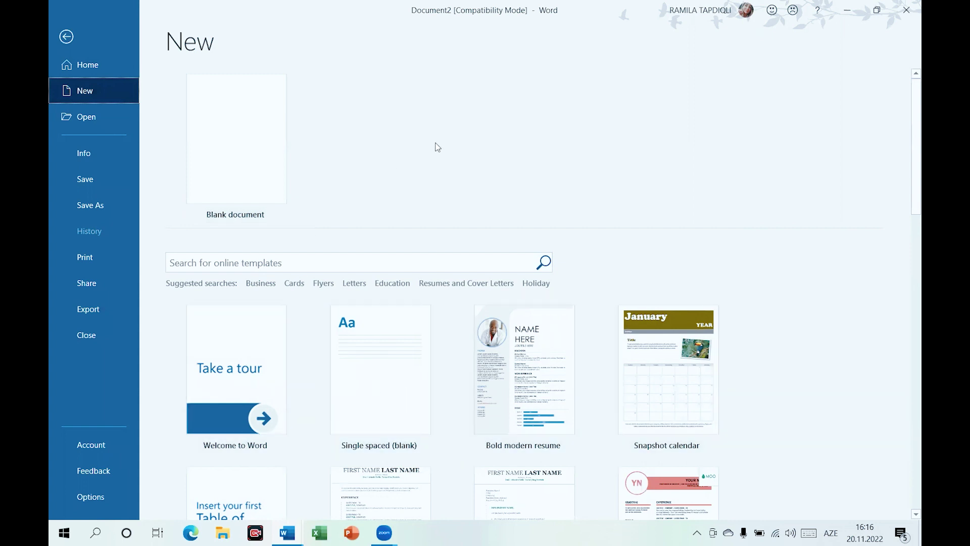
- Show the backstage Open page with the recent EDU and NN documents
left_click(106, 117)
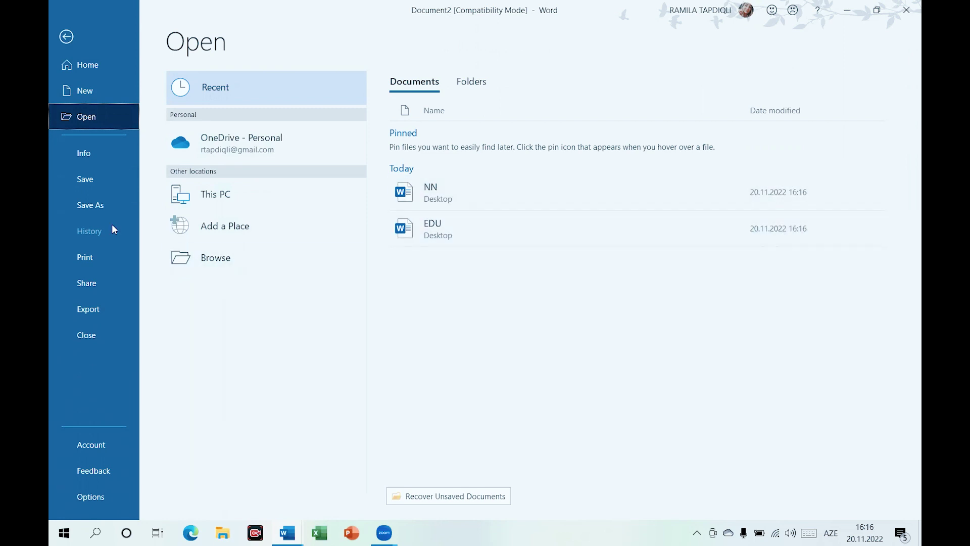
- Show Document2's Info page with its properties and protection options
left_click(85, 154)
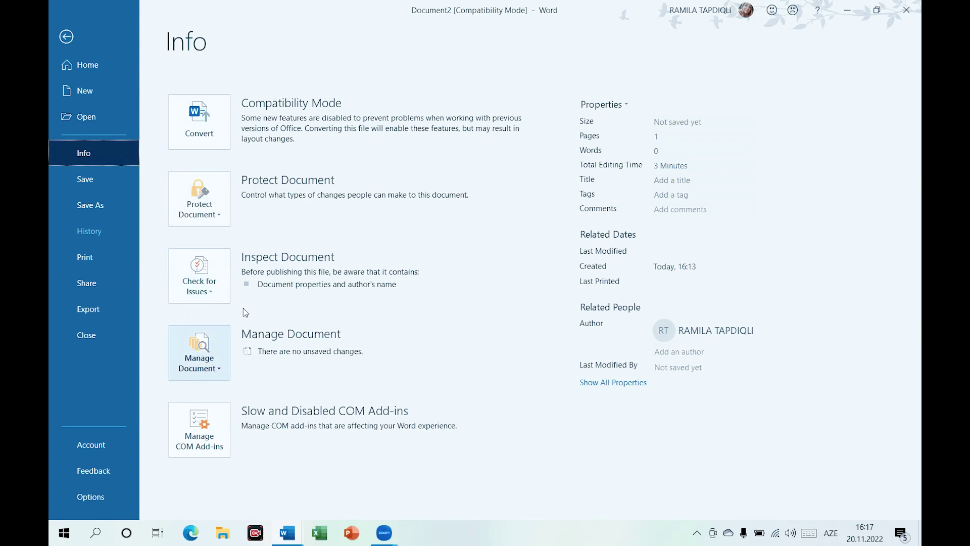
- Show the Save As page with OneDrive, This PC and Browse locations
left_click(95, 180)
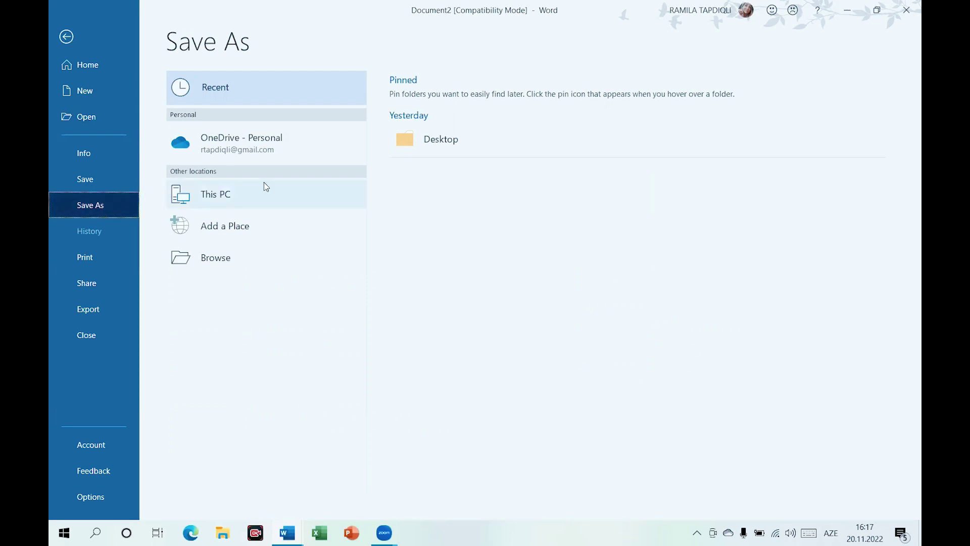
- Point the save location to the Desktop and name the file 'DERS 1'
left_click(436, 144)
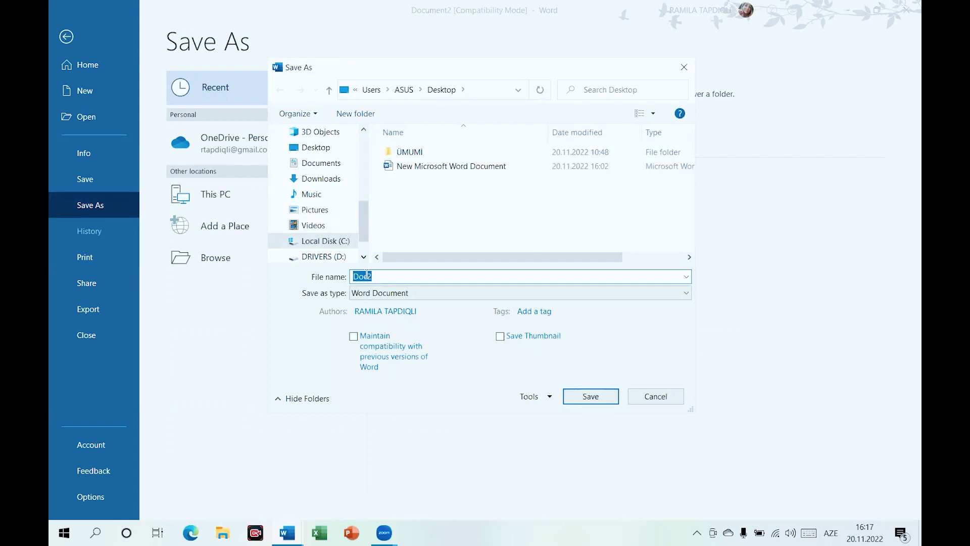
left_click(315, 147)
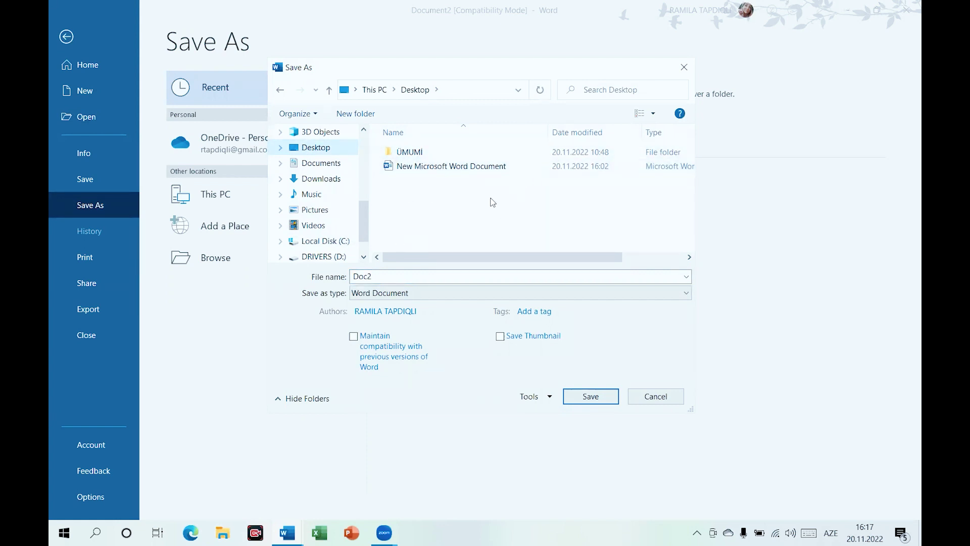
left_click(390, 275)
double_click(390, 276)
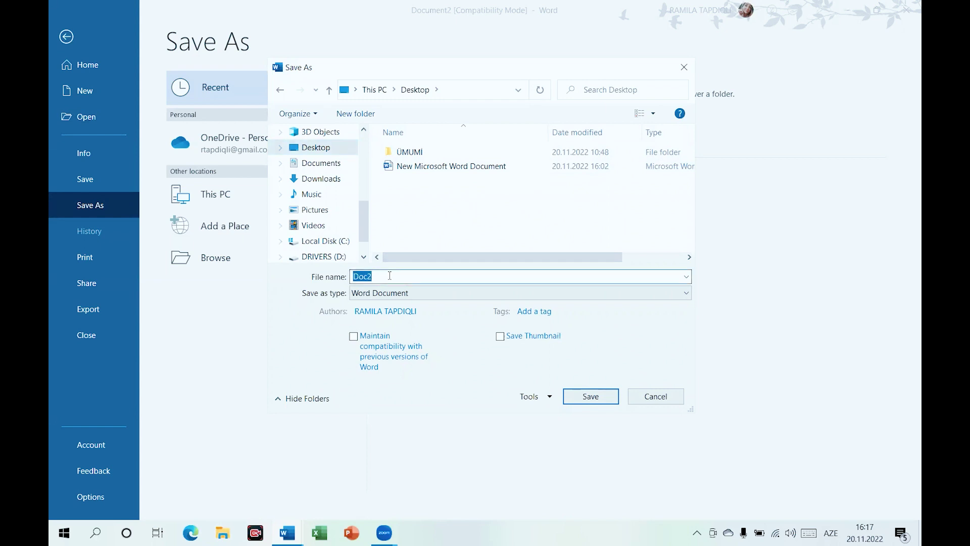
type("der")
key("BackSpace")
key("BackSpace")
key("BackSpace")
type("DERS ")
type("1")
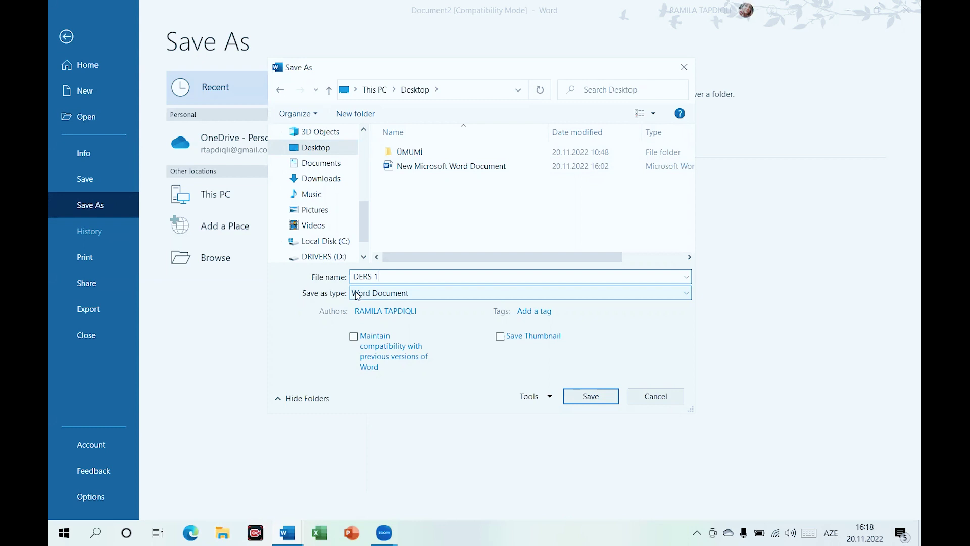
- Keep Word Document as the save type and open the save Tools menu
left_click(437, 293)
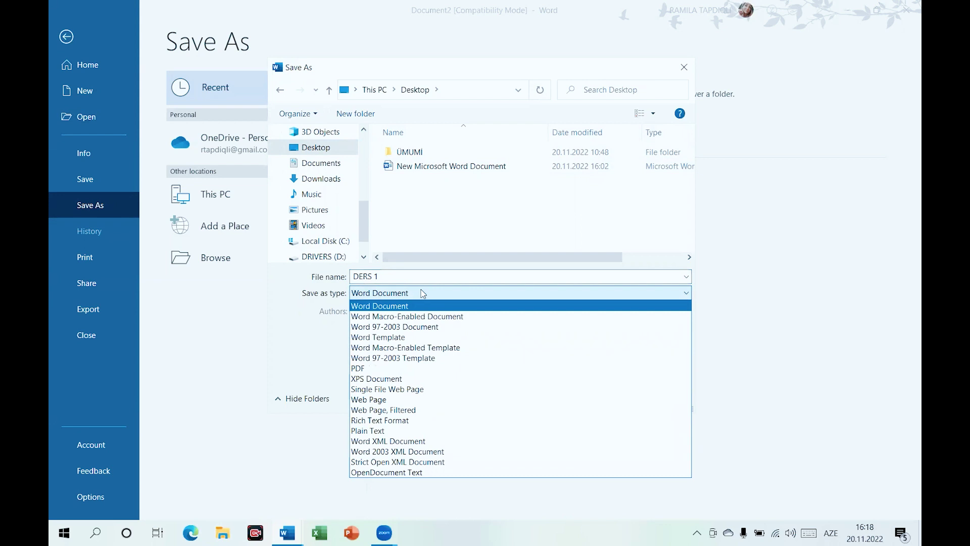
left_click(423, 294)
left_click(537, 311)
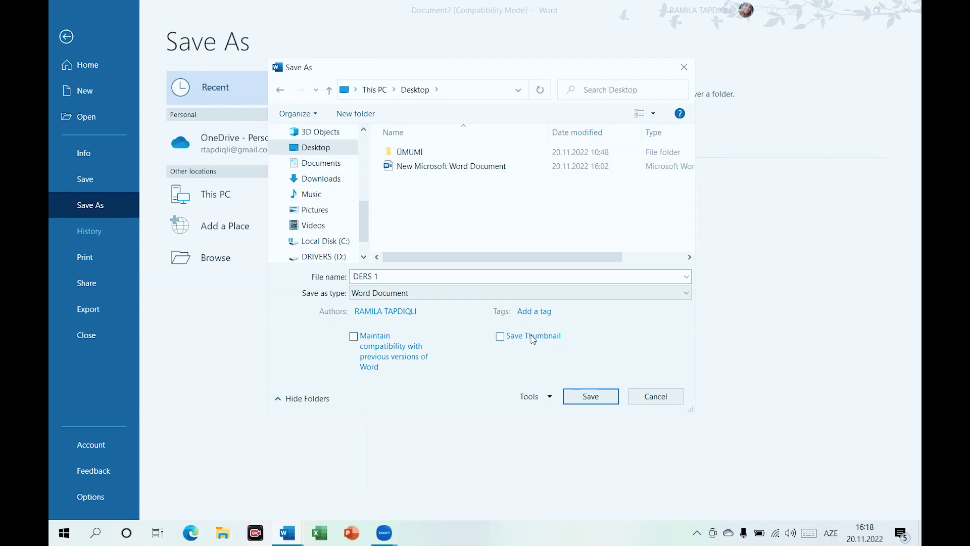
left_click(532, 402)
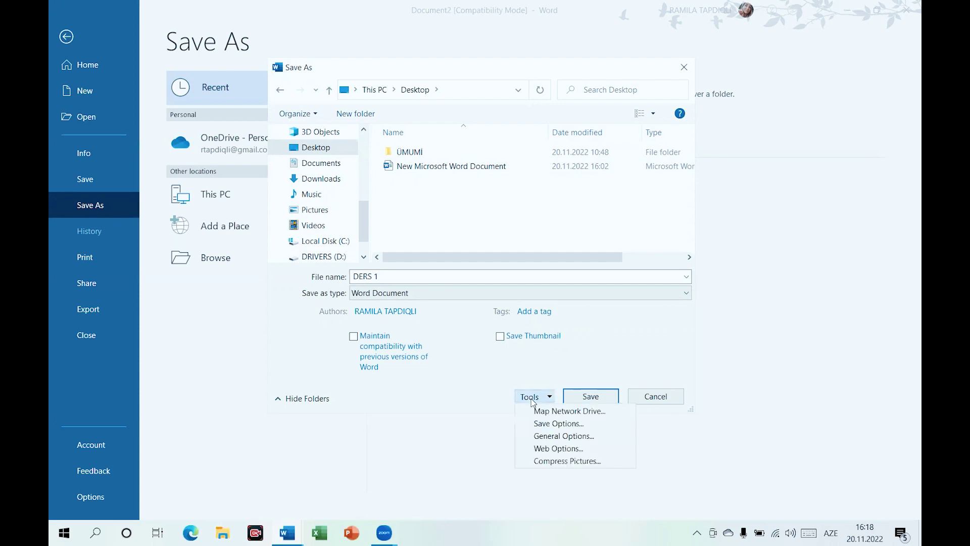
- In General Options set and confirm a password to modify, then save as DERS 1
left_click(548, 437)
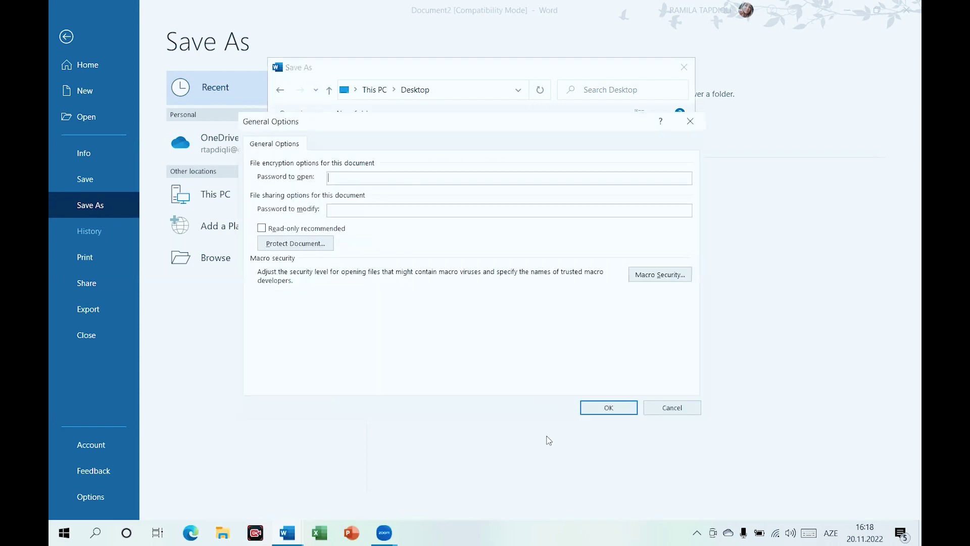
left_click_drag(432, 124, 456, 121)
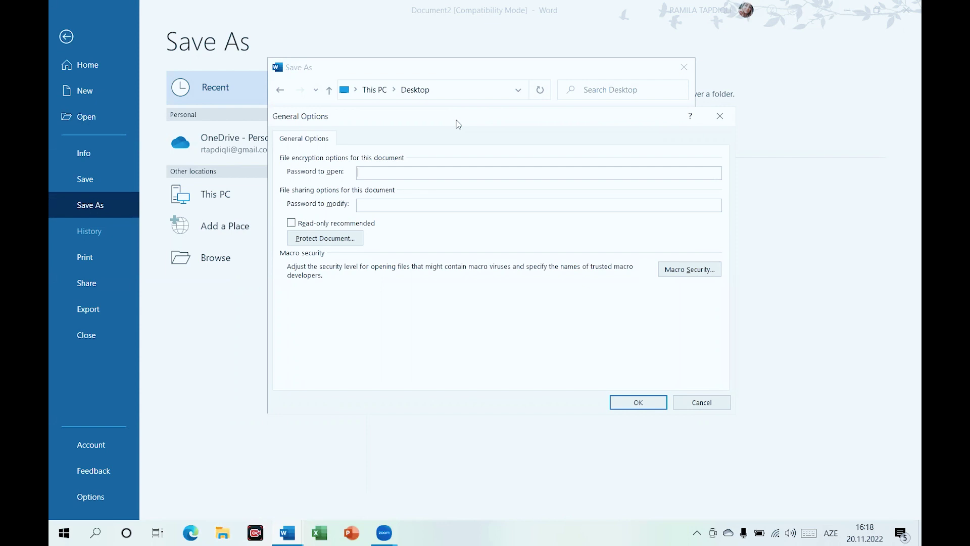
left_click(517, 208)
left_click(650, 405)
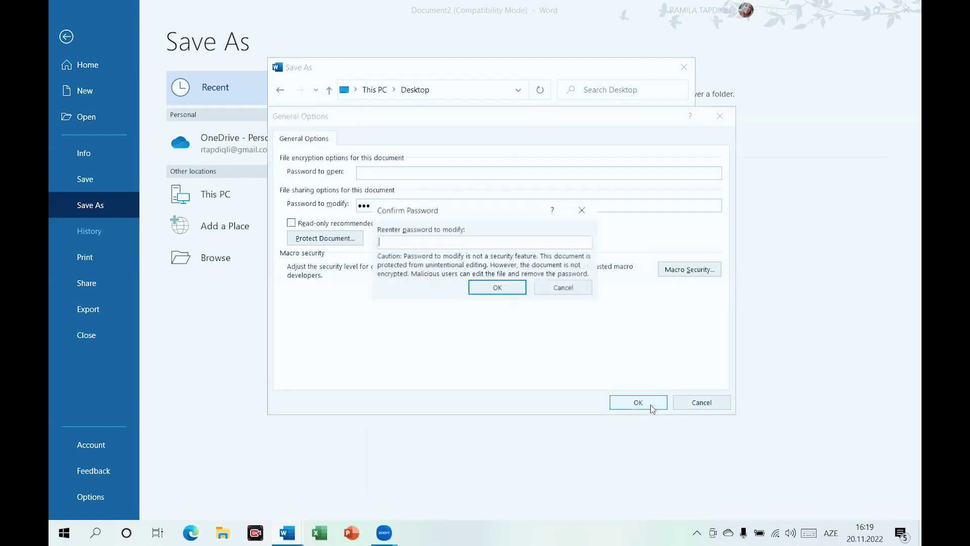
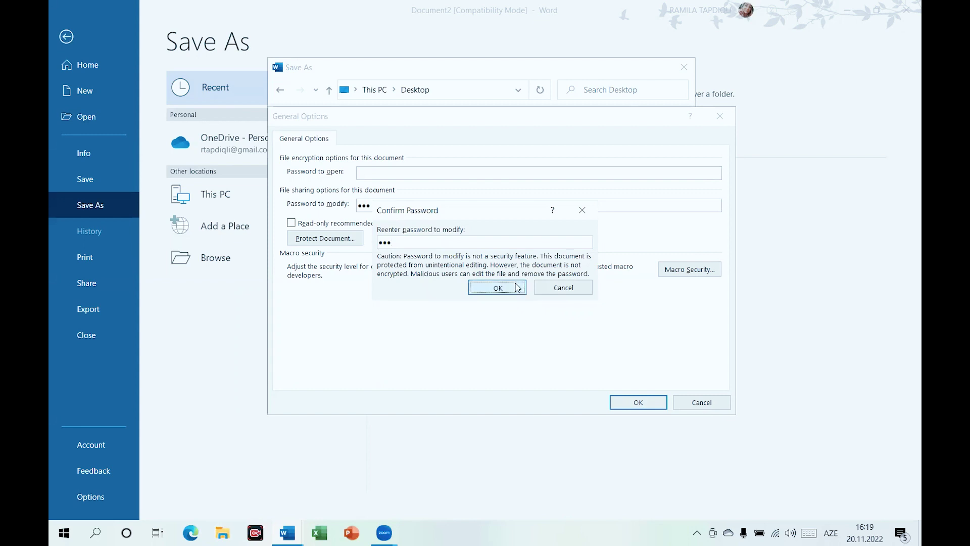
left_click(517, 285)
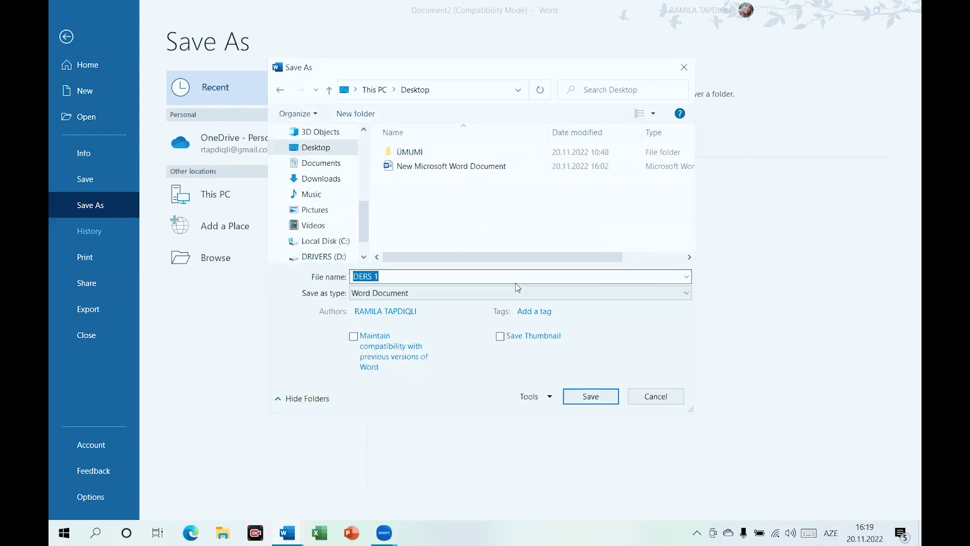
left_click(586, 397)
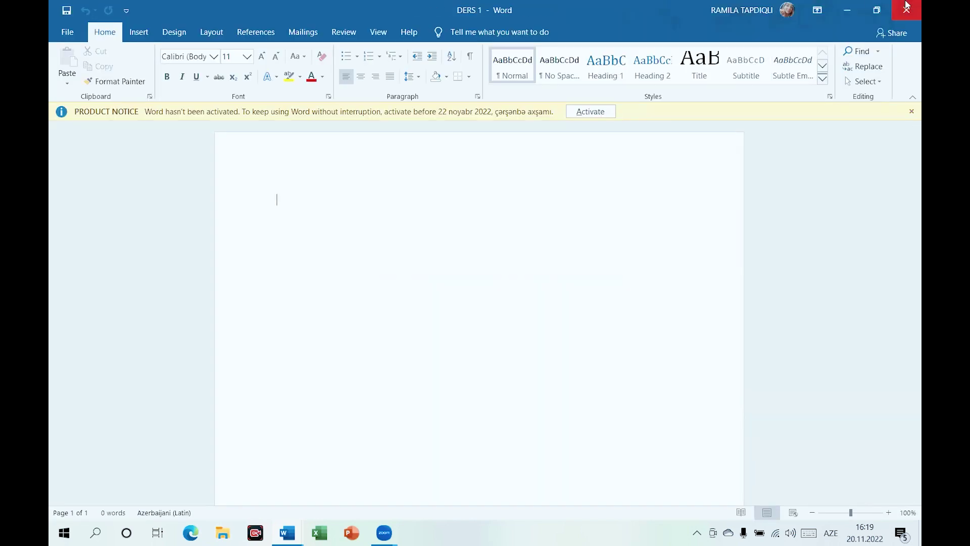
- Close both Word windows, reopen DERS 1 from the desktop, and dismiss its password prompt
left_click(906, 9)
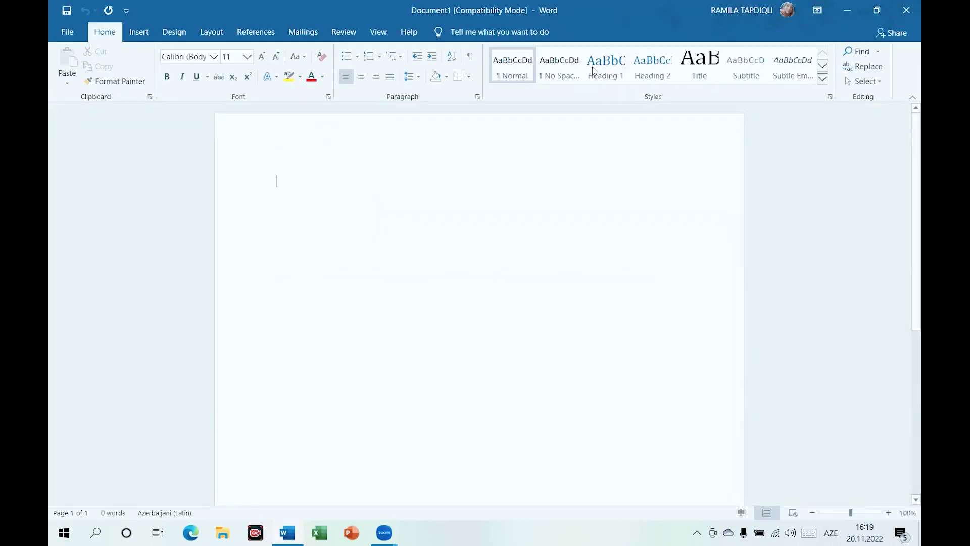
left_click(906, 8)
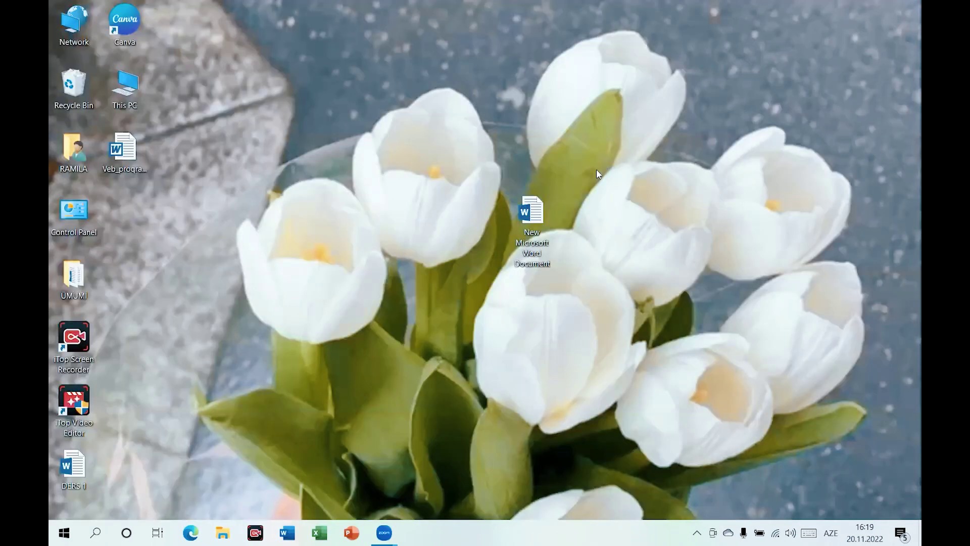
double_click(73, 467)
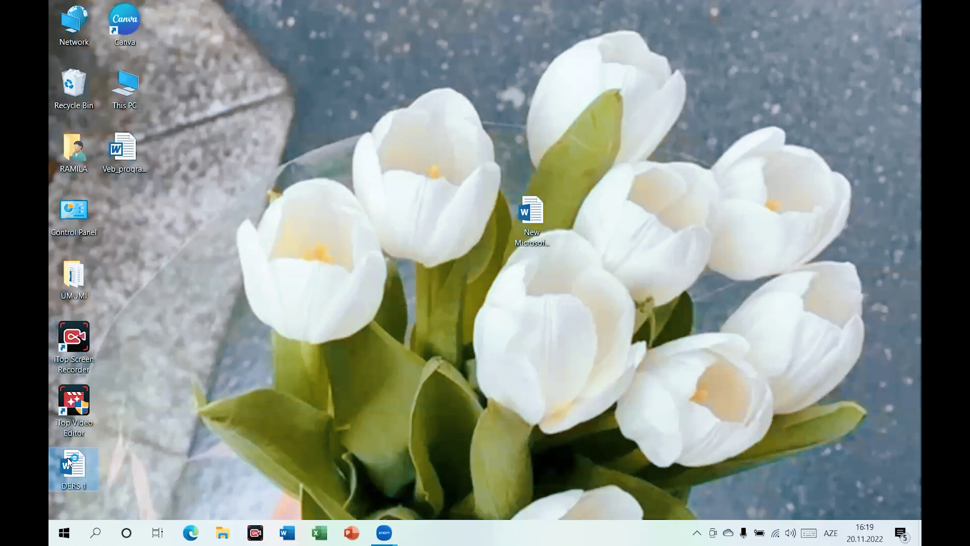
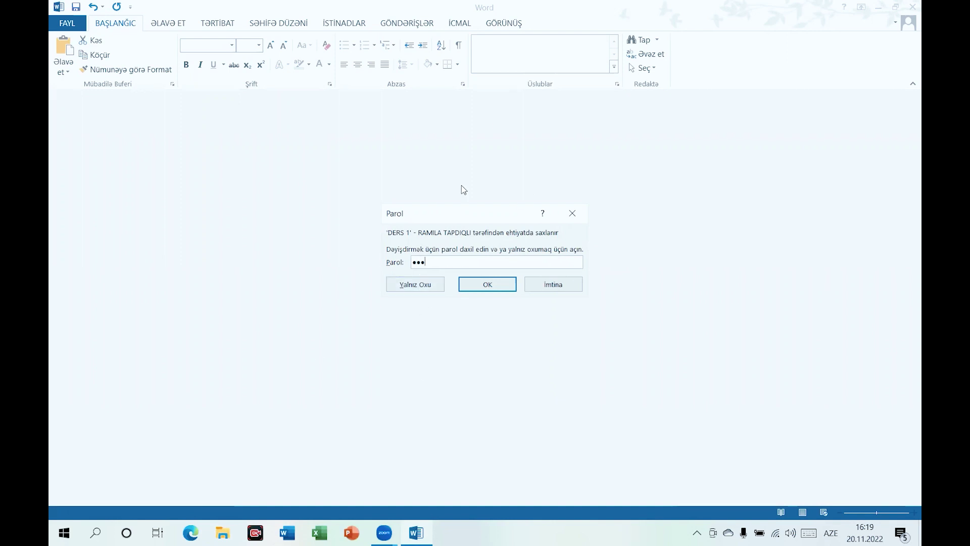
left_click_drag(469, 214, 470, 228)
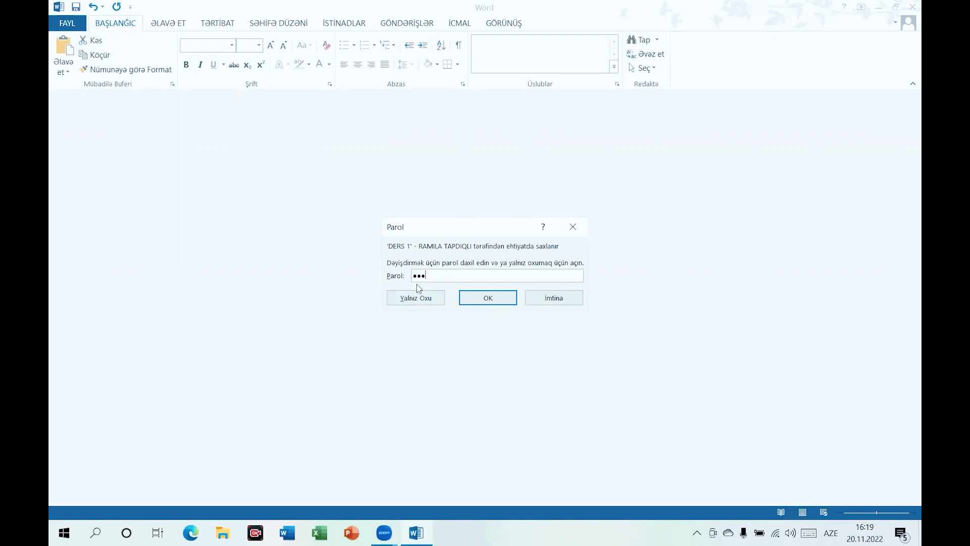
key("BackSpace")
key("BackSpace")
key("BackSpace")
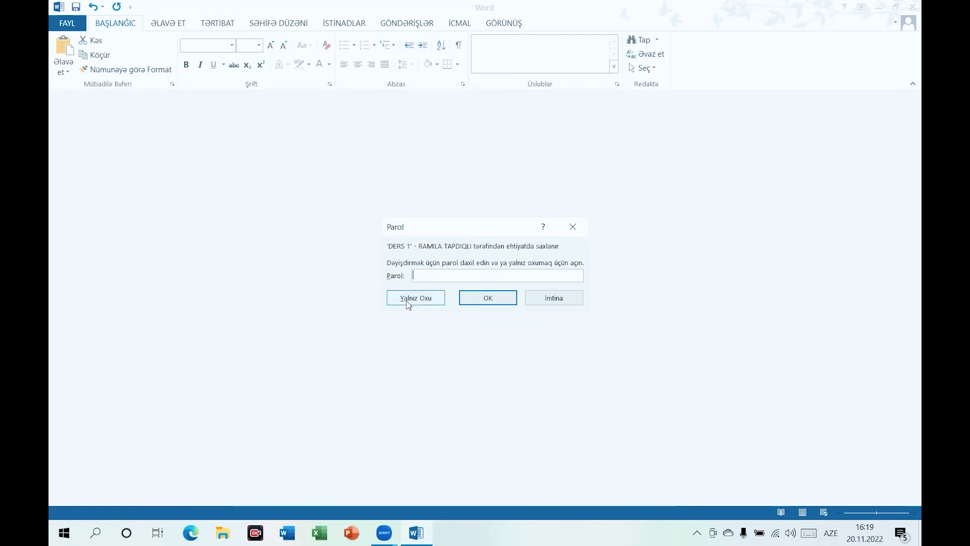
left_click(572, 226)
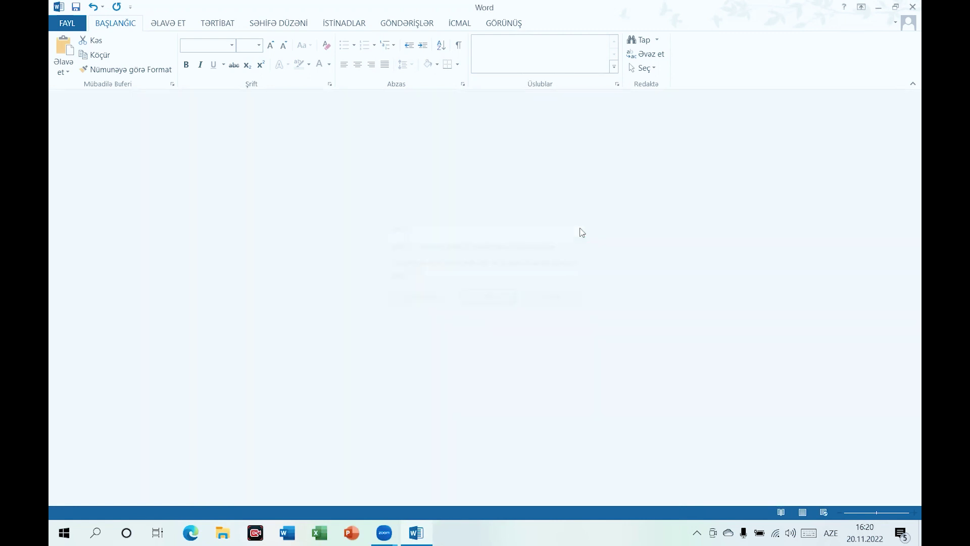
- Relaunch Word into a blank Document1, dismissing the product key and activation notices, and open File
left_click(909, 8)
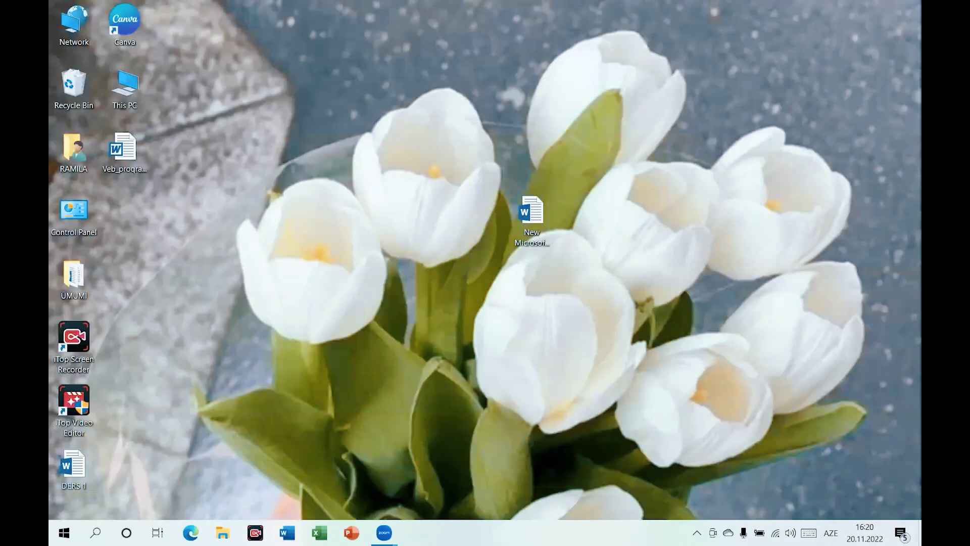
left_click(287, 533)
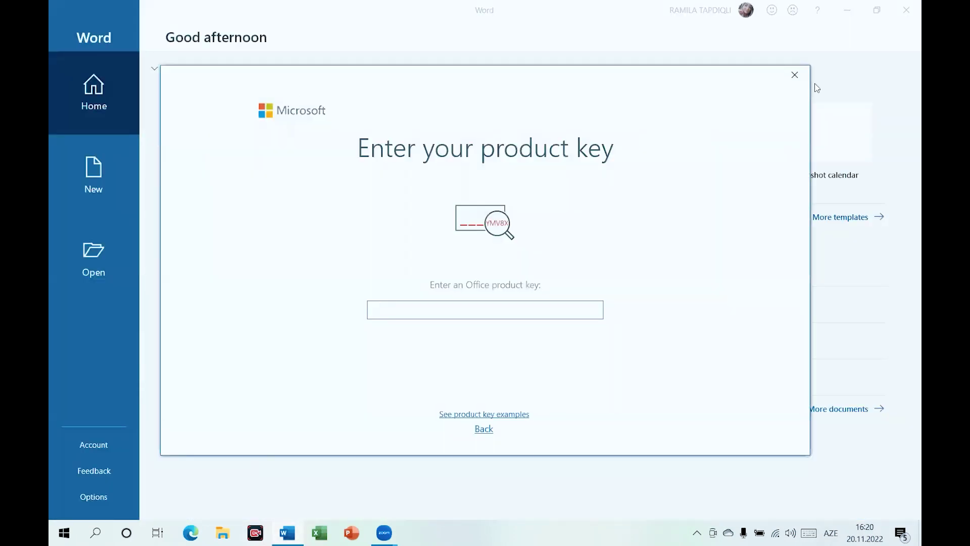
left_click(795, 75)
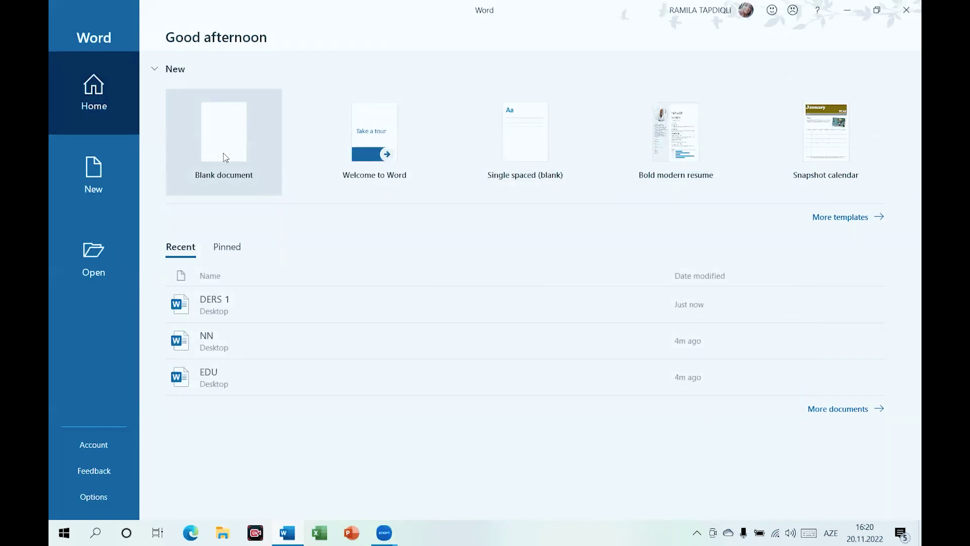
left_click(223, 153)
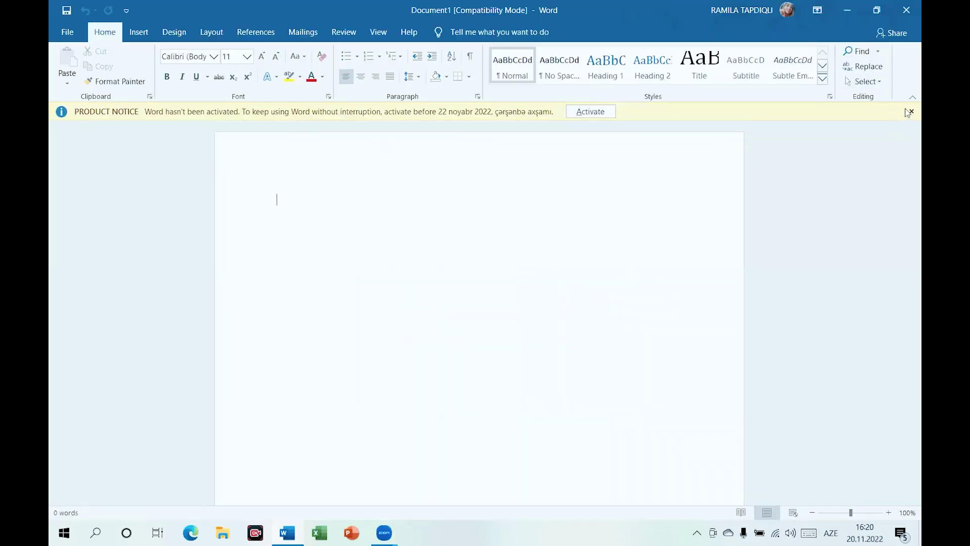
left_click(911, 111)
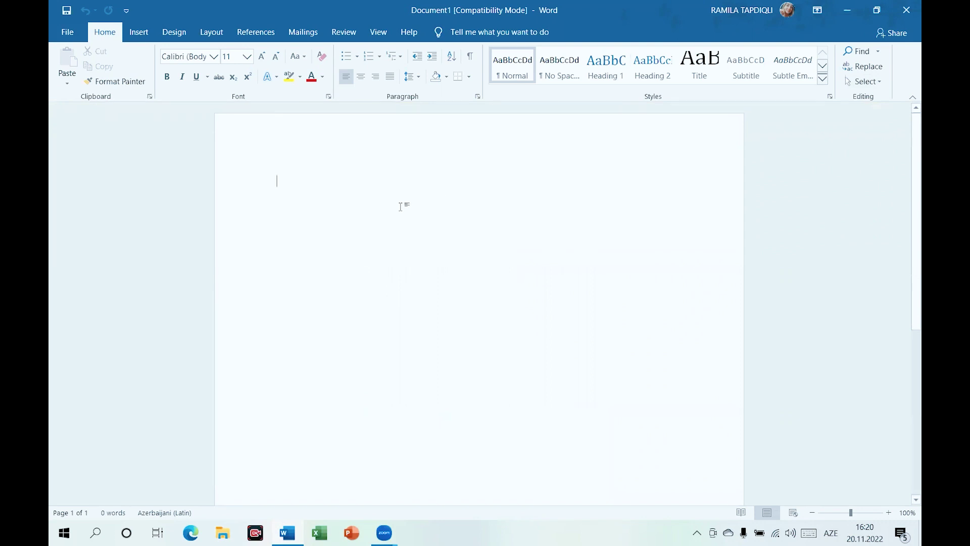
left_click(73, 32)
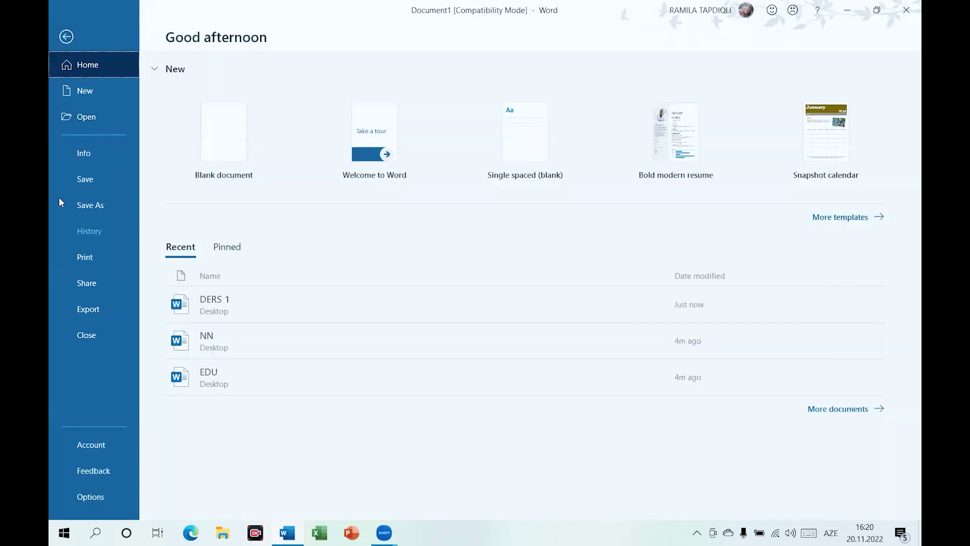
- View the Print page's range choices without changing them, then return to Document1
left_click(86, 259)
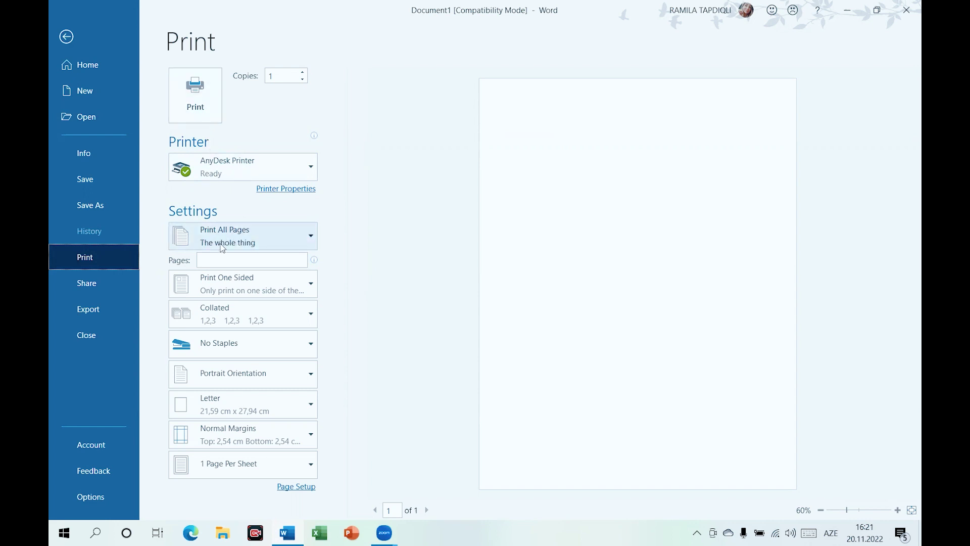
left_click(282, 242)
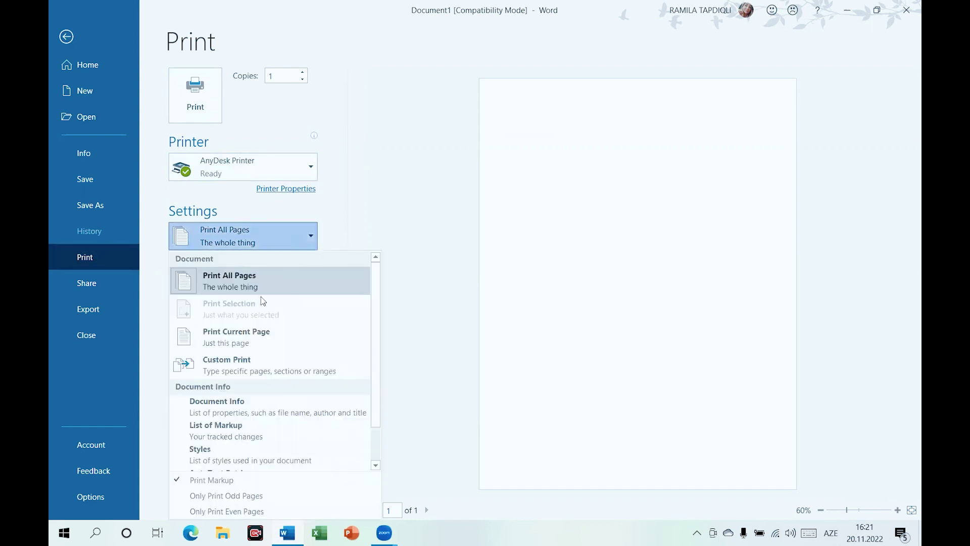
left_click(248, 232)
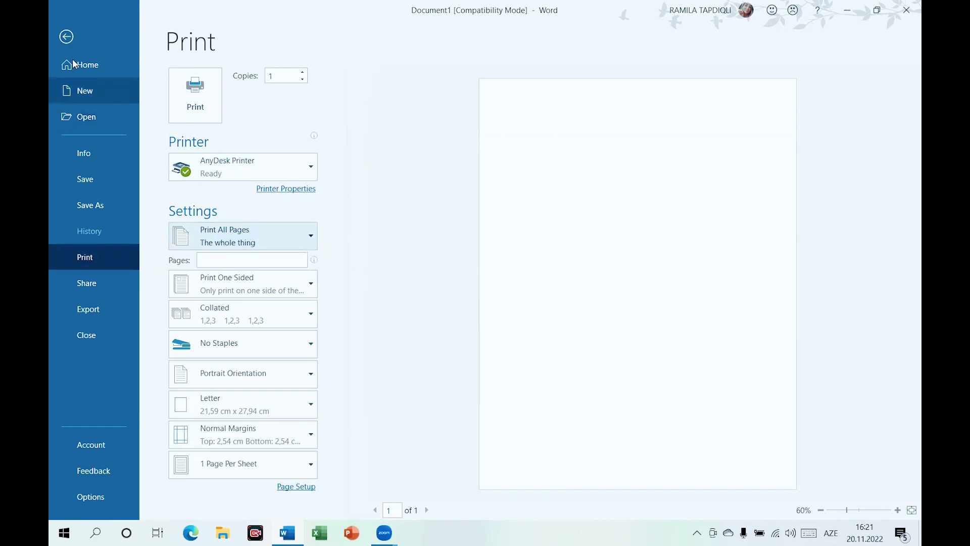
left_click(56, 38)
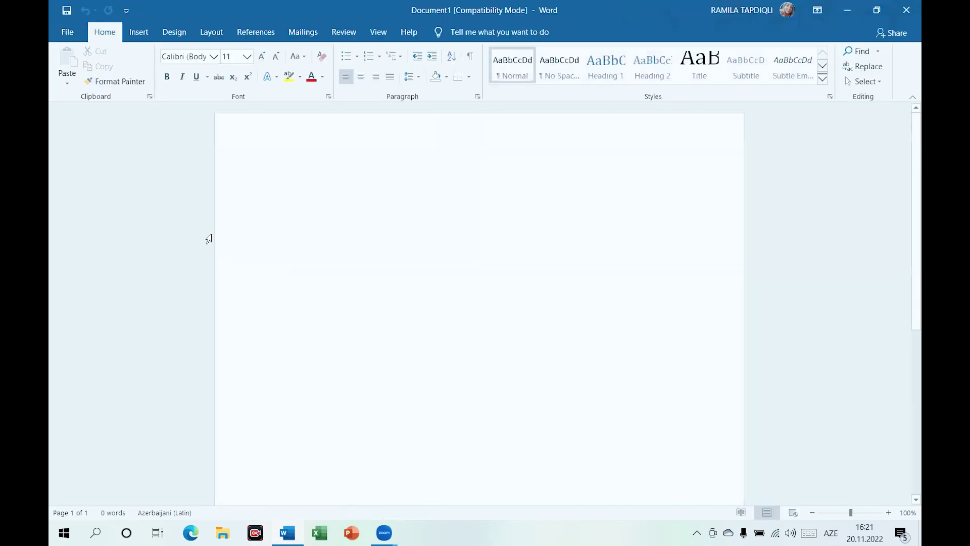
- Type 'AZƏRBAYCAN RESPUBLİKASI' and select the word RESPUBLİKASI
type("AZƏRBAYCAN RESPUBLİKASI")
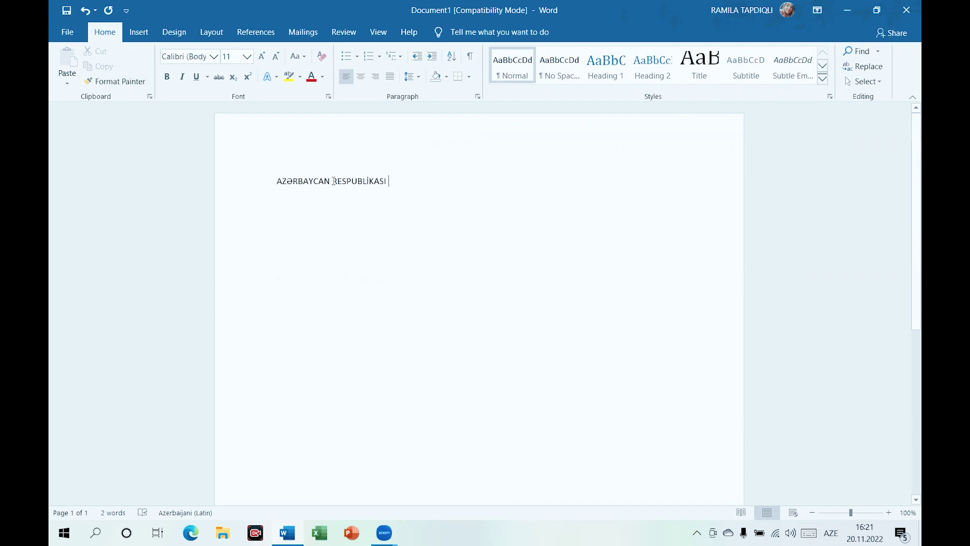
left_click_drag(333, 182, 388, 183)
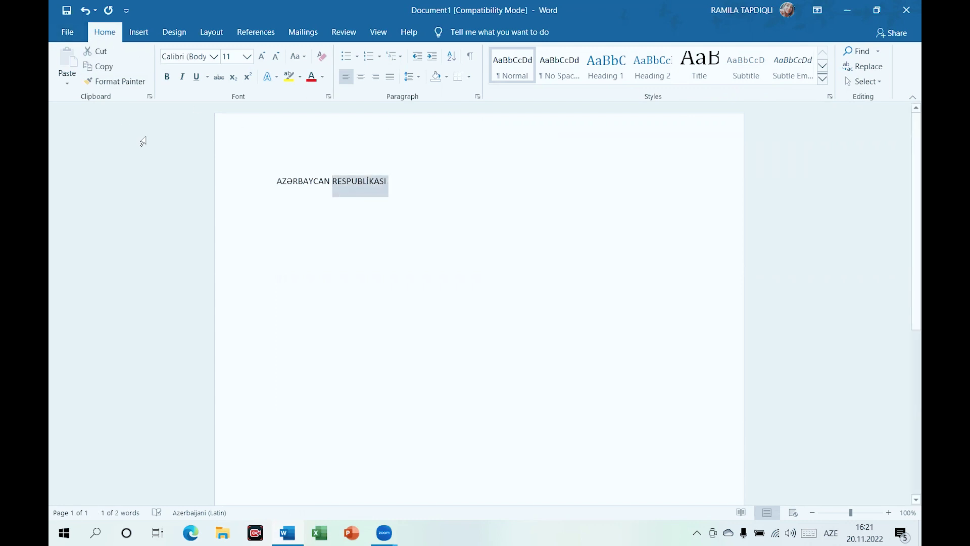
- Open Print settings and switch the print range from Print Selection to Custom Print
key("ctrl+p")
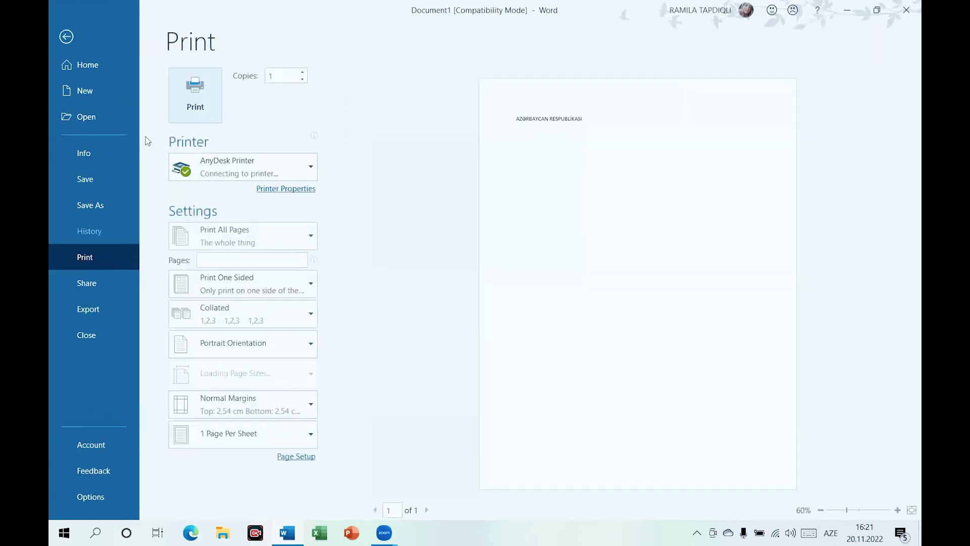
left_click(200, 232)
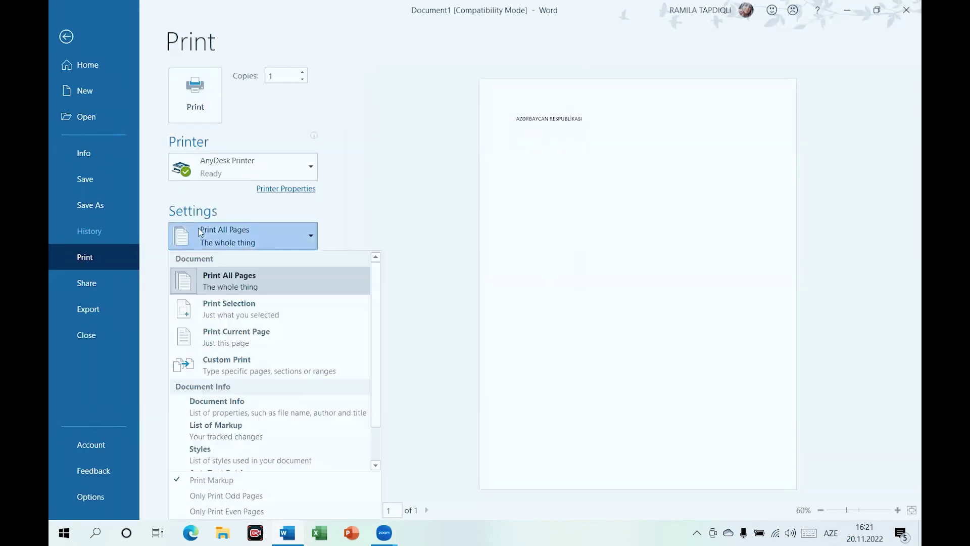
left_click(221, 309)
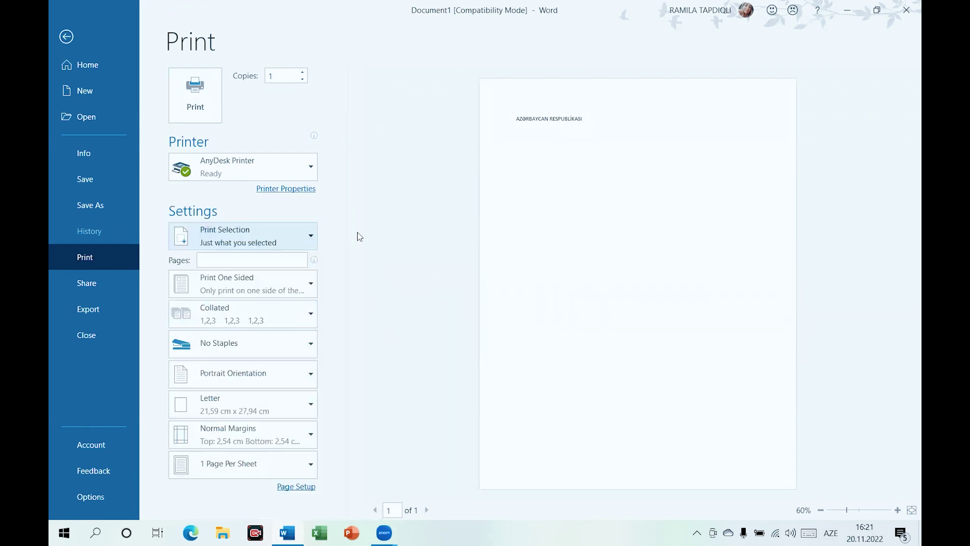
left_click(276, 236)
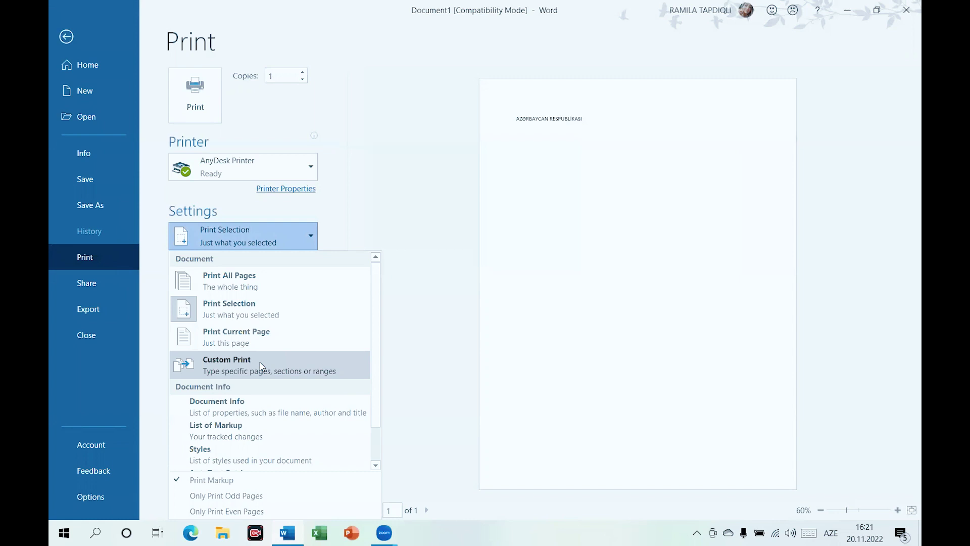
left_click(260, 362)
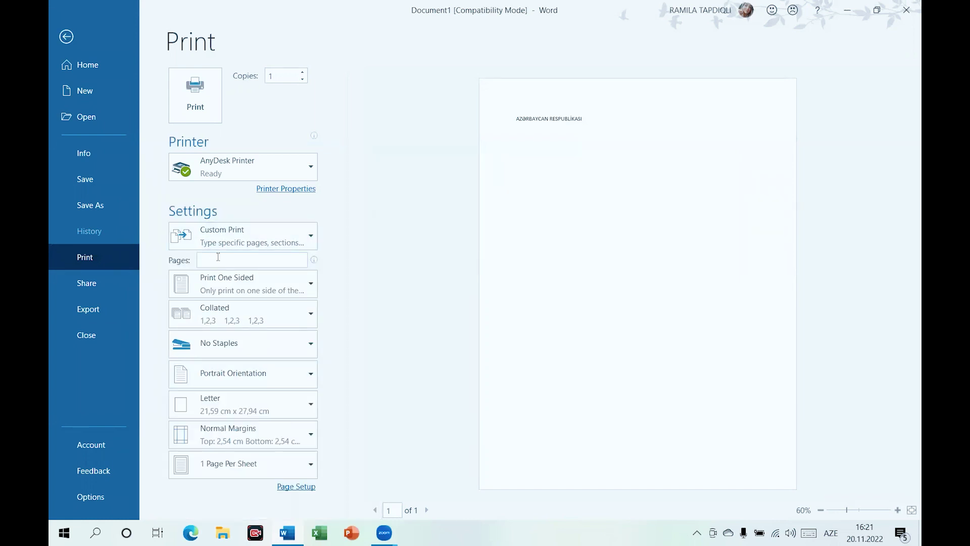
mouse_move(218, 258)
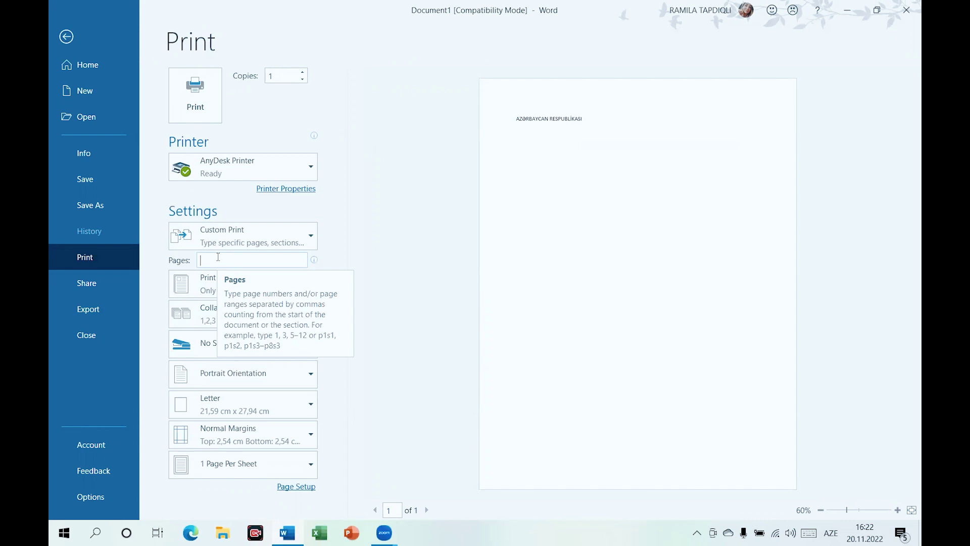
- Enter the custom page list 48,58,112,552 using the English keyboard layout for commas
type("480")
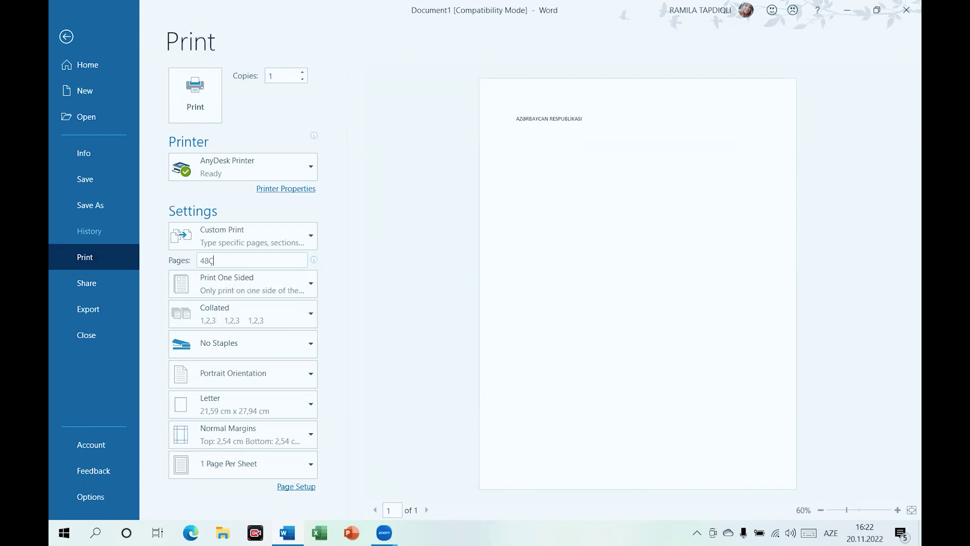
key("BackSpace")
key("alt+shift")
type(",")
type("58")
key("BackSpace")
type(",112,552")
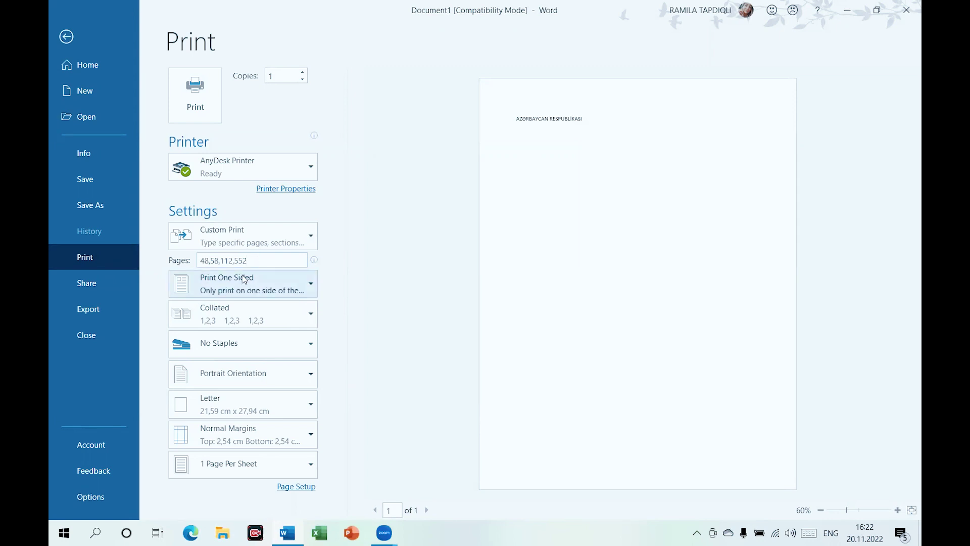
left_click(247, 278)
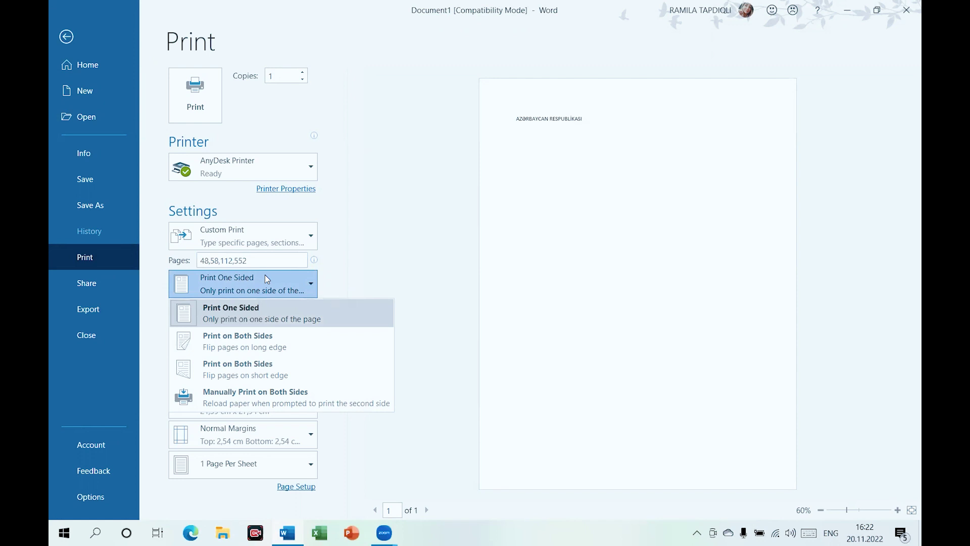
- Set printing to both sides flipping on the long edge, keeping copies collated
left_click(269, 260)
mouse_move(250, 259)
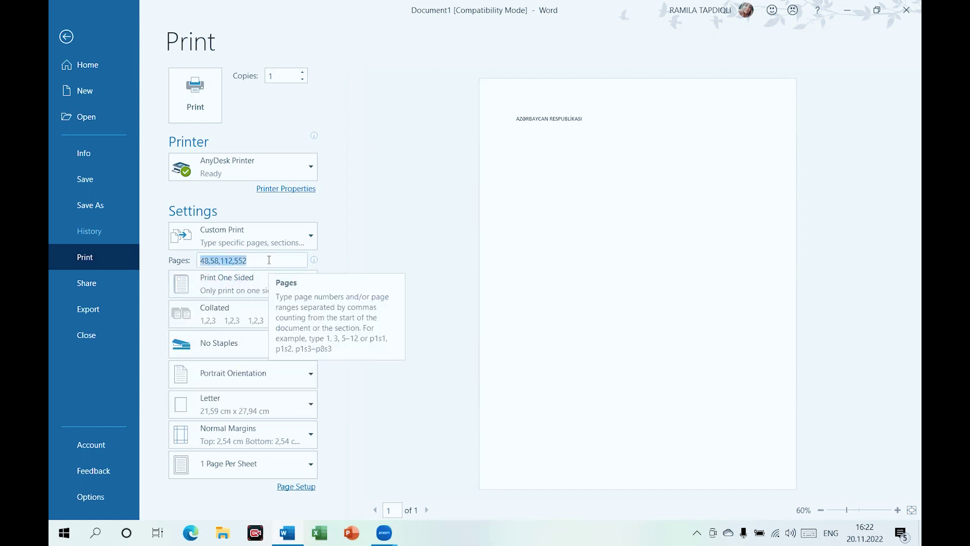
left_click(244, 288)
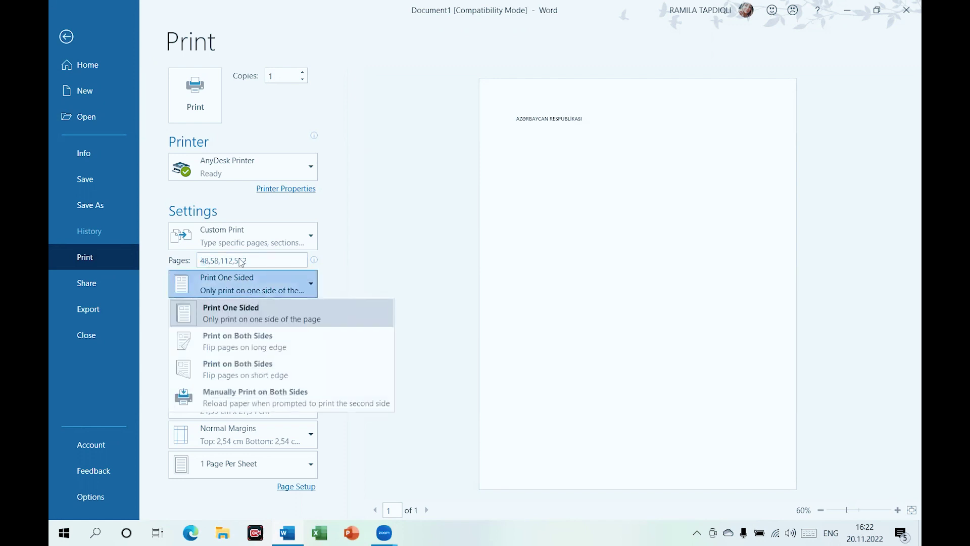
left_click(225, 345)
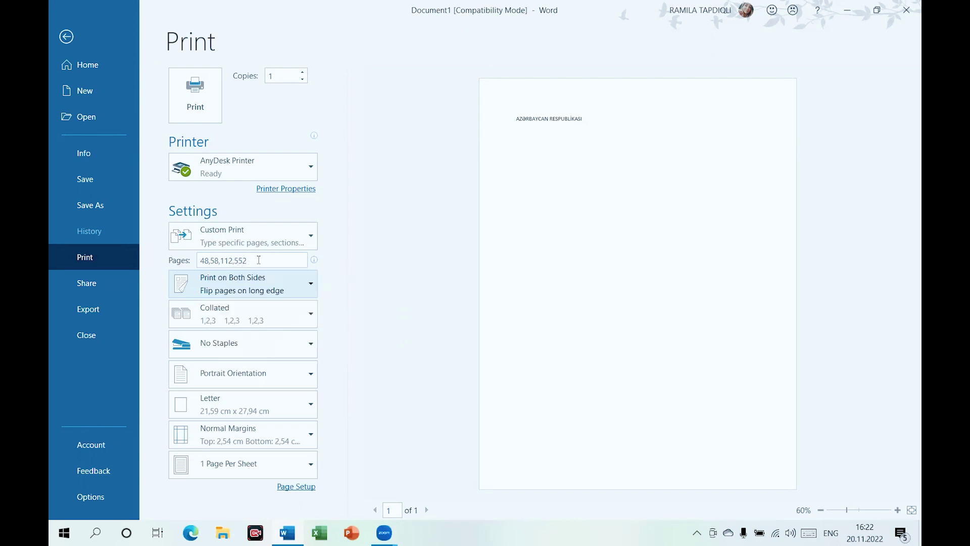
left_click(227, 322)
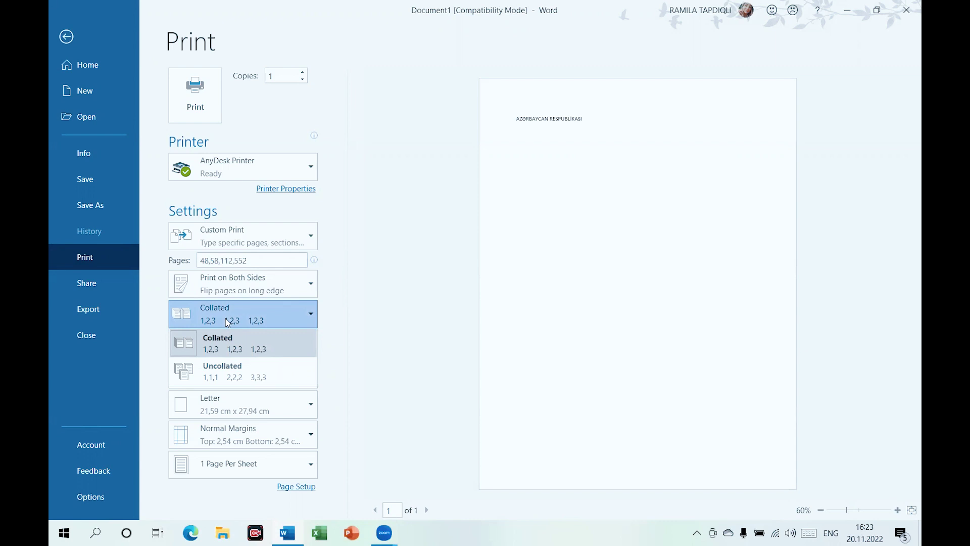
left_click(354, 320)
- Try landscape then return to portrait, keep Letter paper, and open the margin presets
left_click(270, 378)
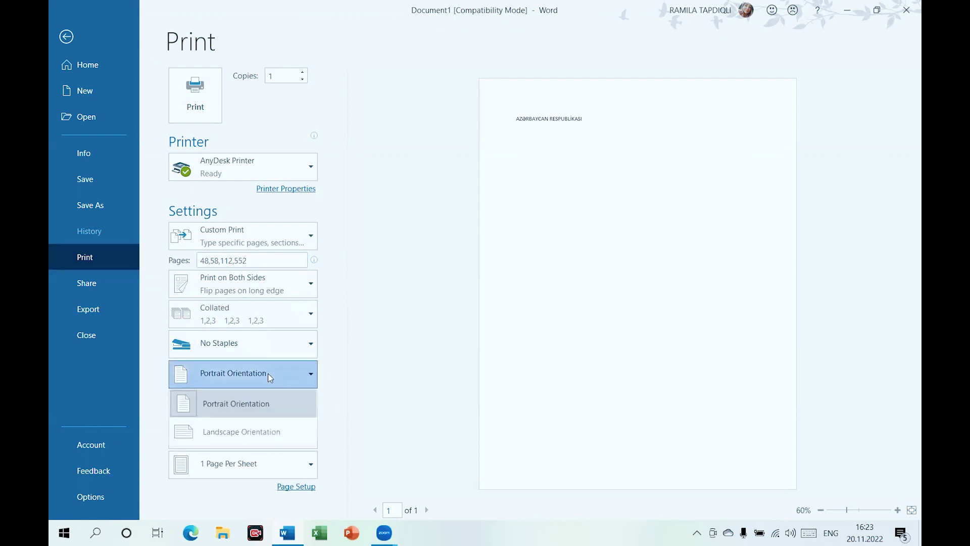
left_click(227, 432)
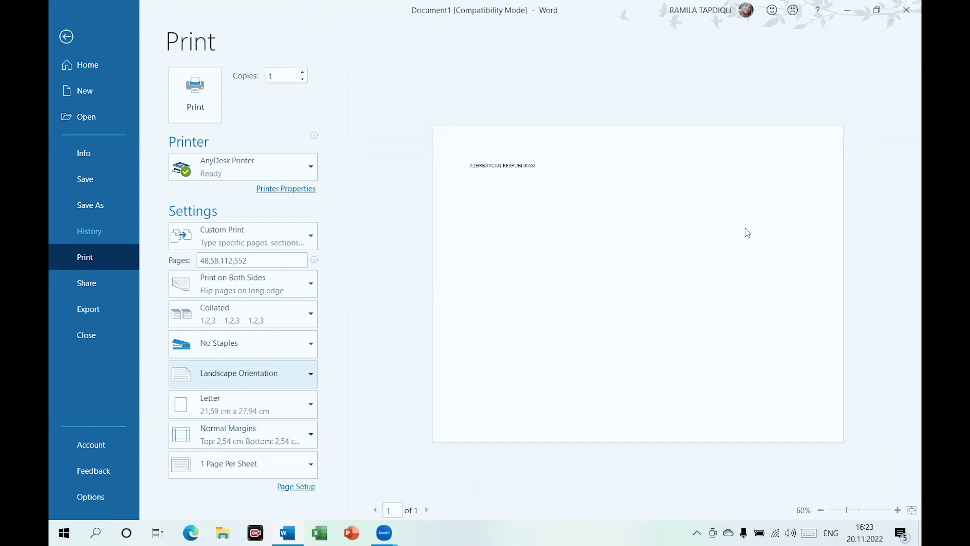
left_click(260, 372)
left_click(241, 410)
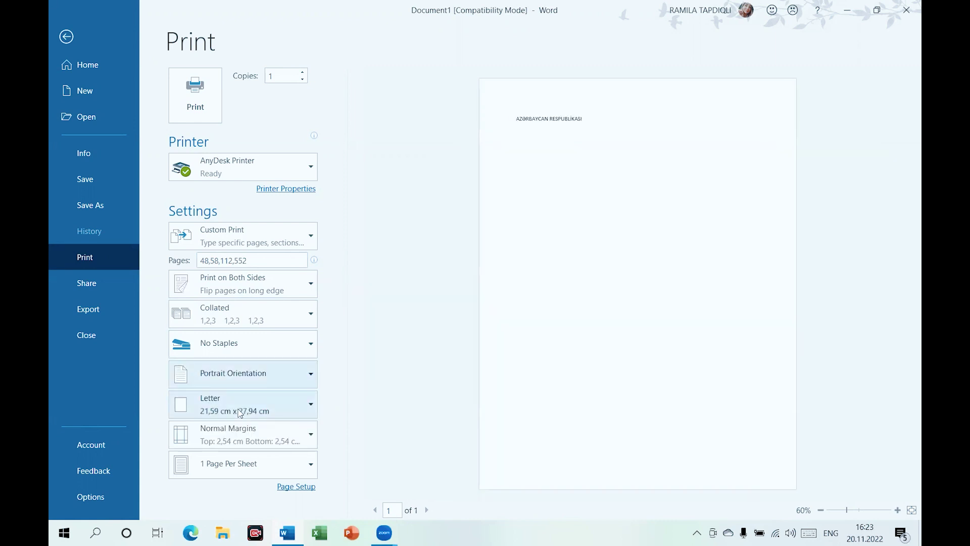
left_click(240, 412)
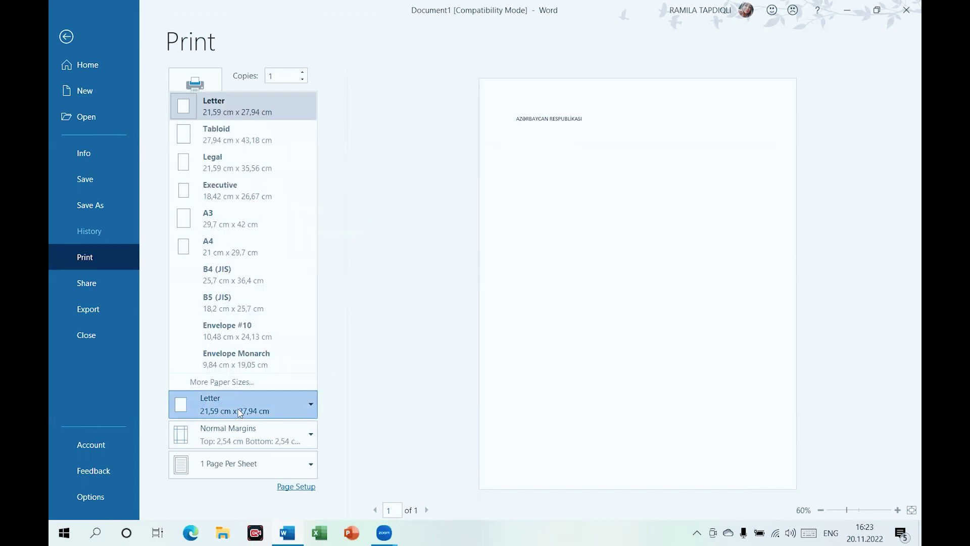
left_click(351, 384)
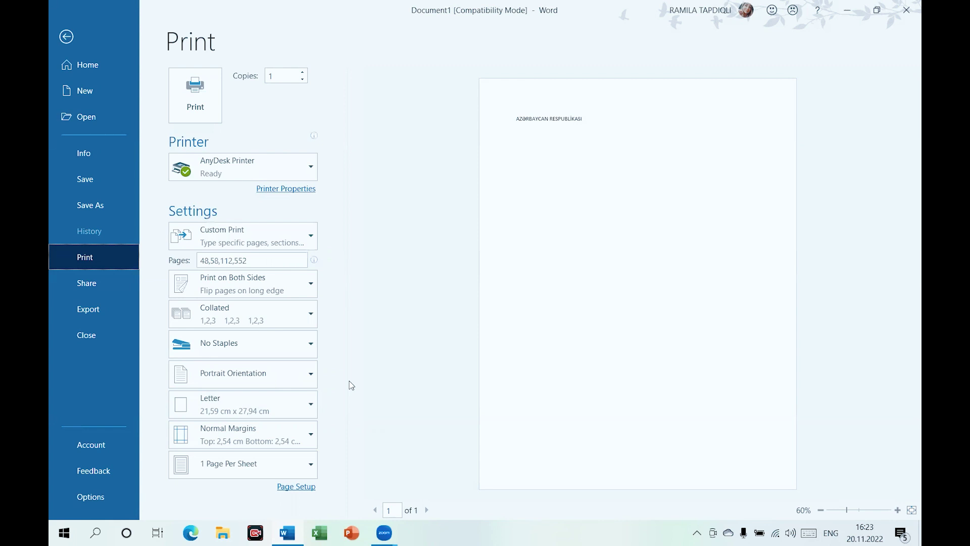
left_click(258, 429)
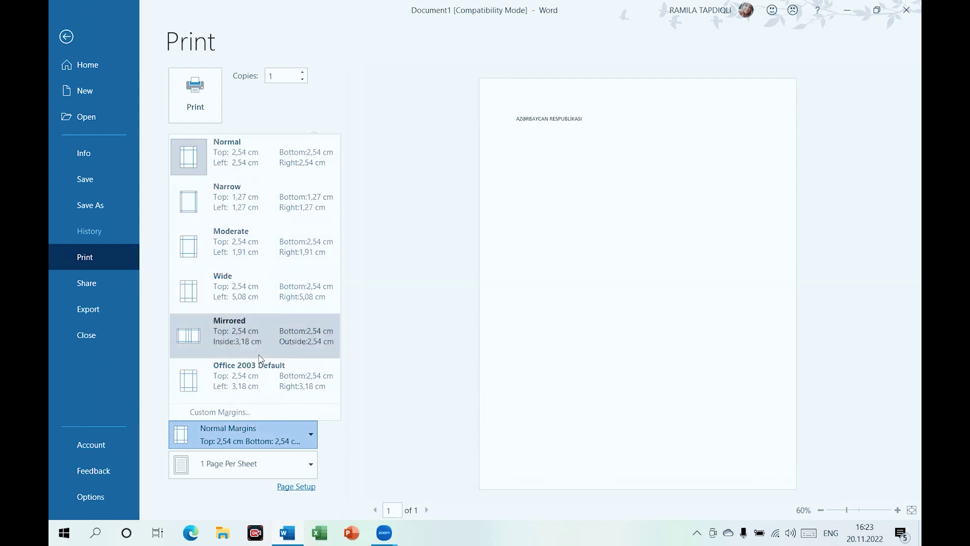
left_click(236, 413)
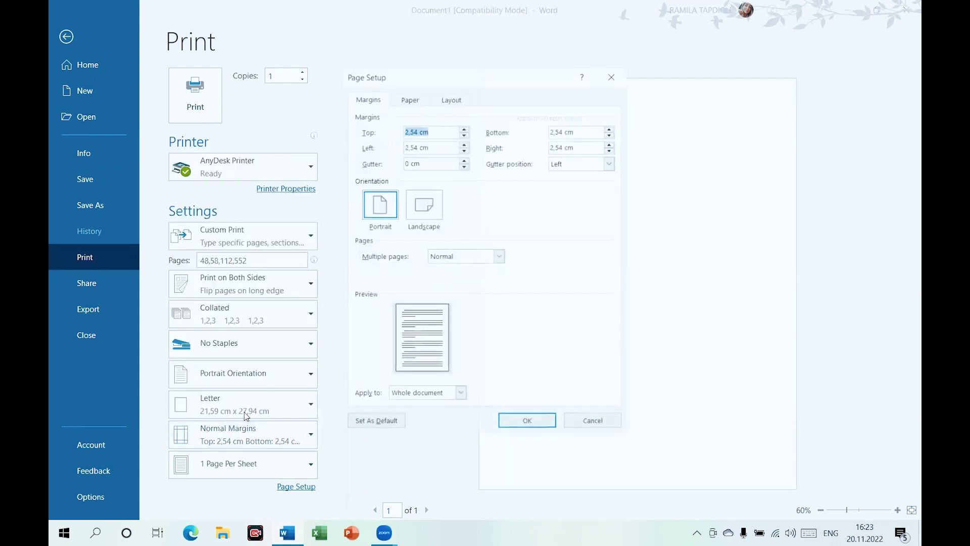
left_click_drag(481, 82, 482, 106)
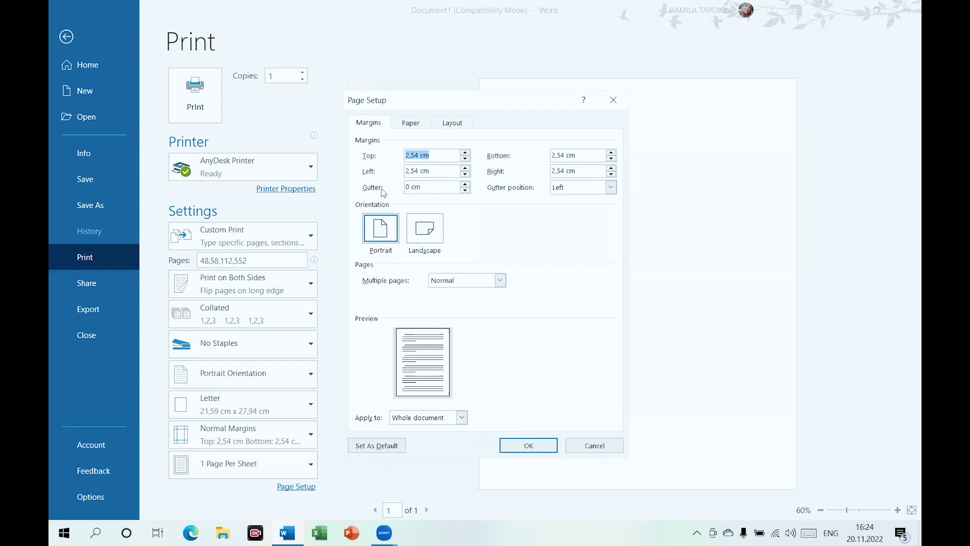
left_click(465, 184)
left_click(465, 184)
left_click(465, 183)
left_click(464, 184)
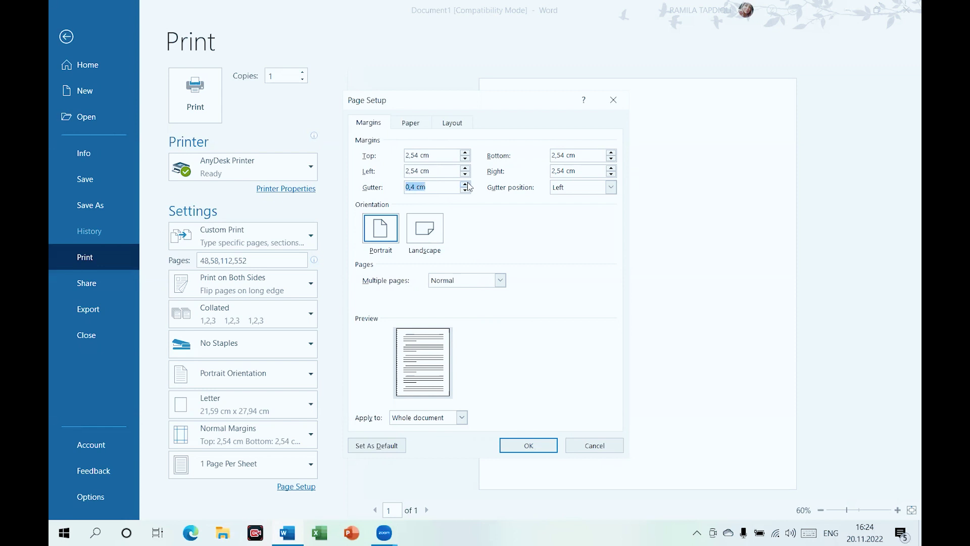
left_click(465, 184)
left_click(465, 183)
left_click(465, 184)
left_click(465, 184)
left_click(465, 184)
left_click(465, 184)
left_click(465, 184)
left_click(465, 184)
left_click(465, 184)
left_click(610, 187)
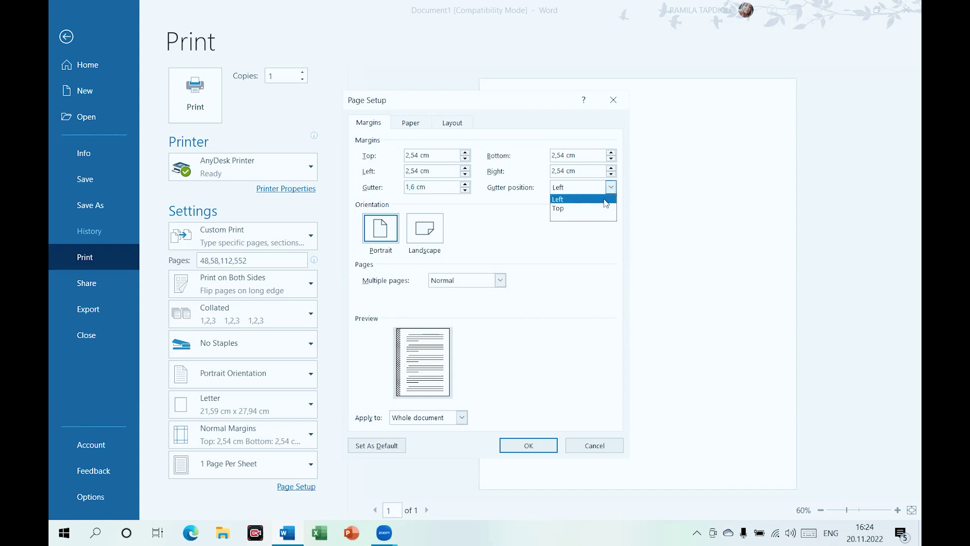
left_click(601, 208)
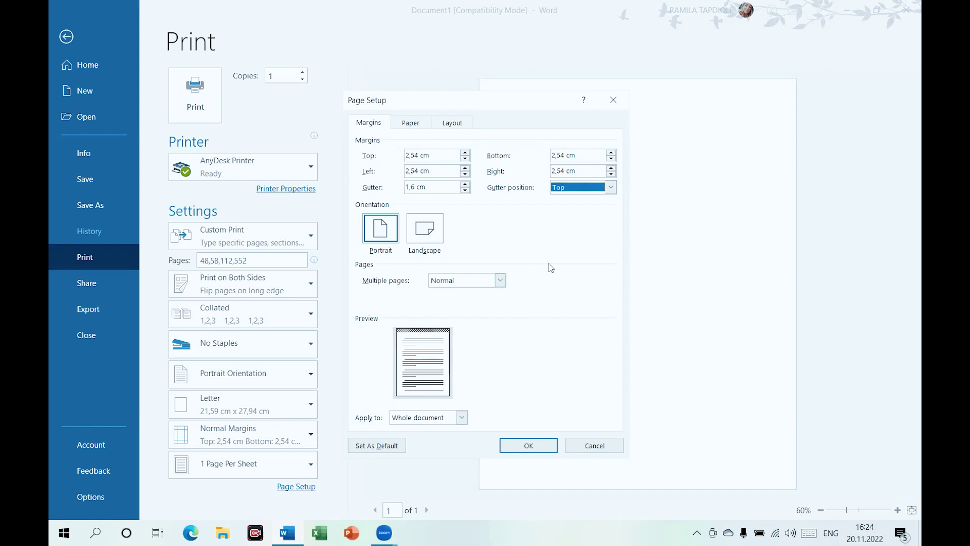
left_click(610, 188)
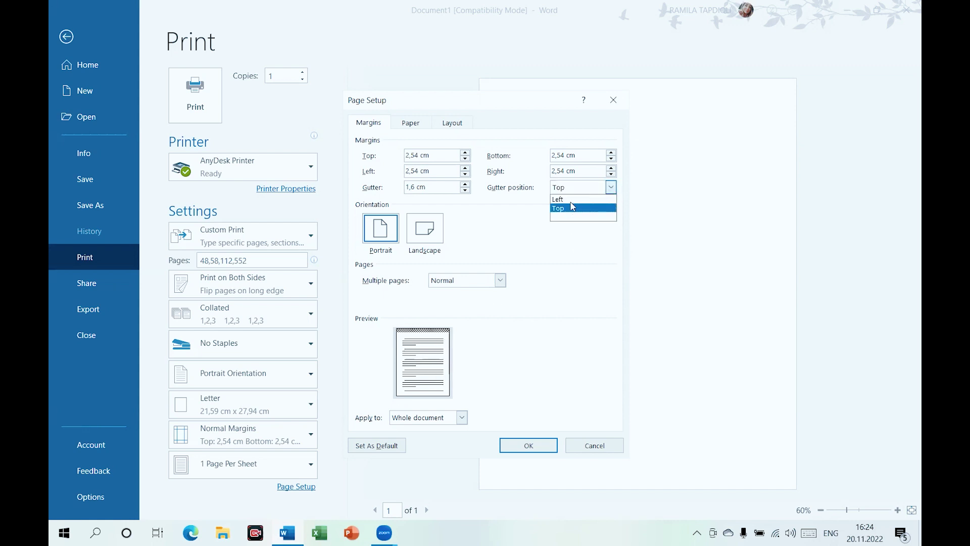
left_click(571, 199)
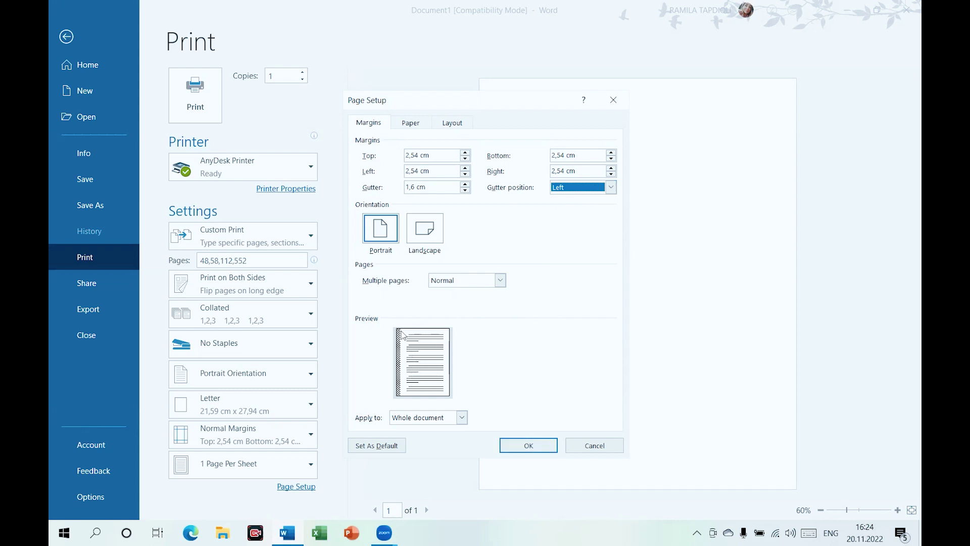
left_click(426, 231)
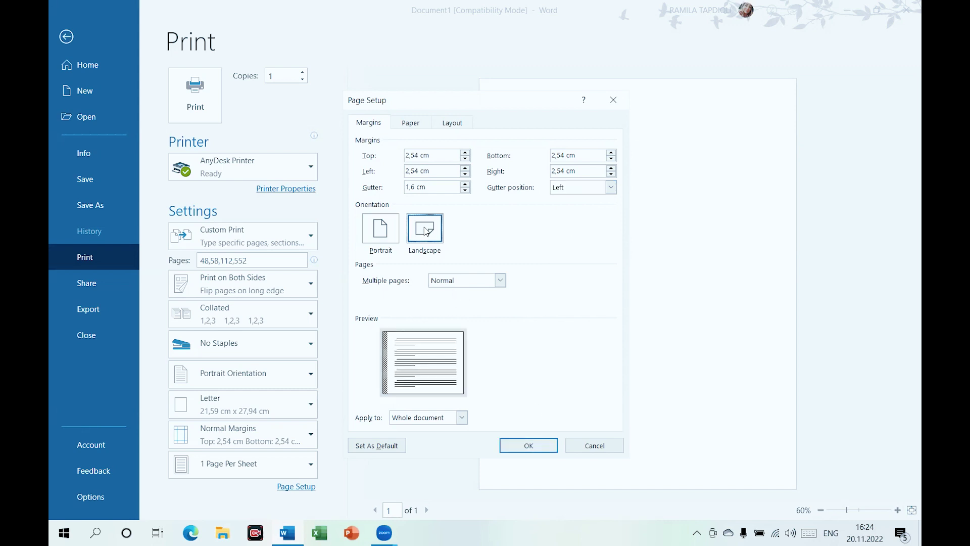
left_click(613, 99)
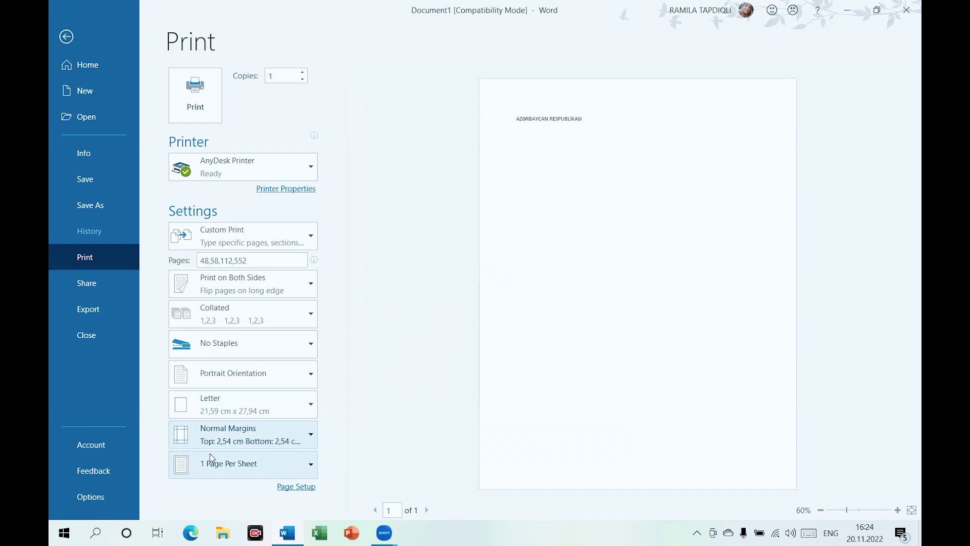
- Check the Pages Per Sheet options, then browse the Share, Export and Account pages
left_click(210, 453)
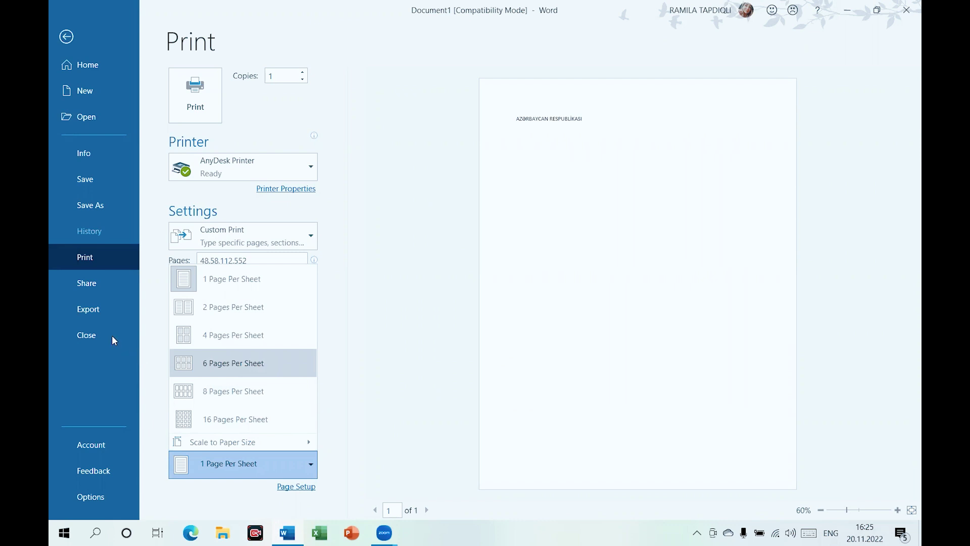
left_click(87, 283)
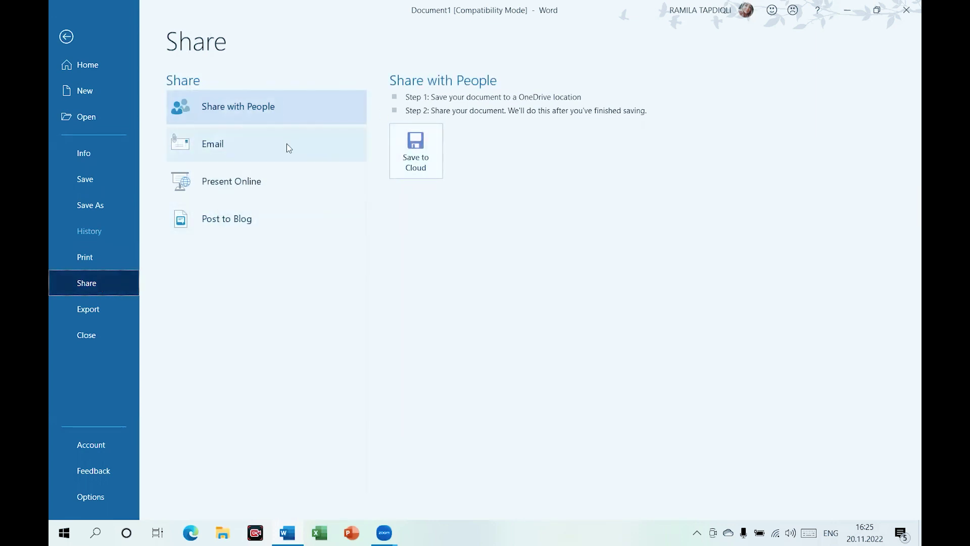
left_click(91, 313)
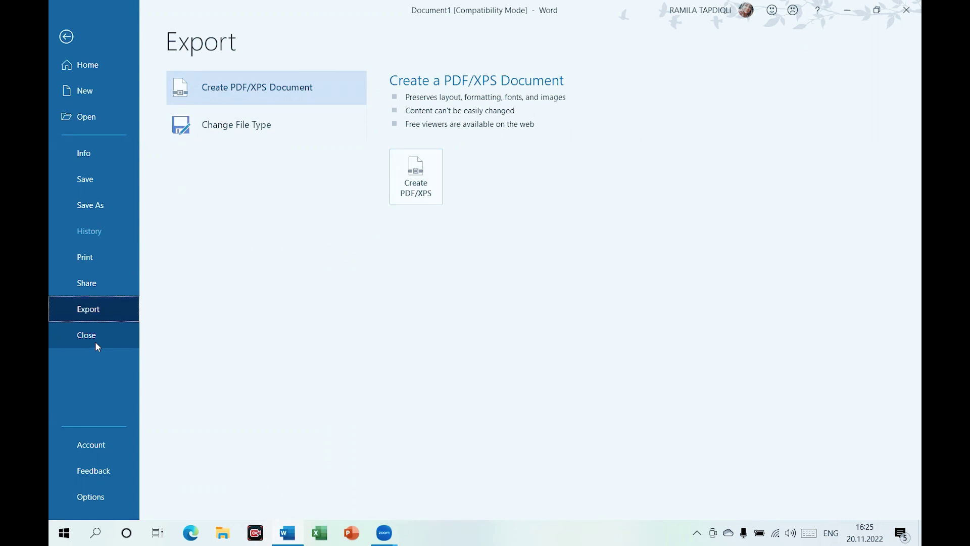
left_click(106, 440)
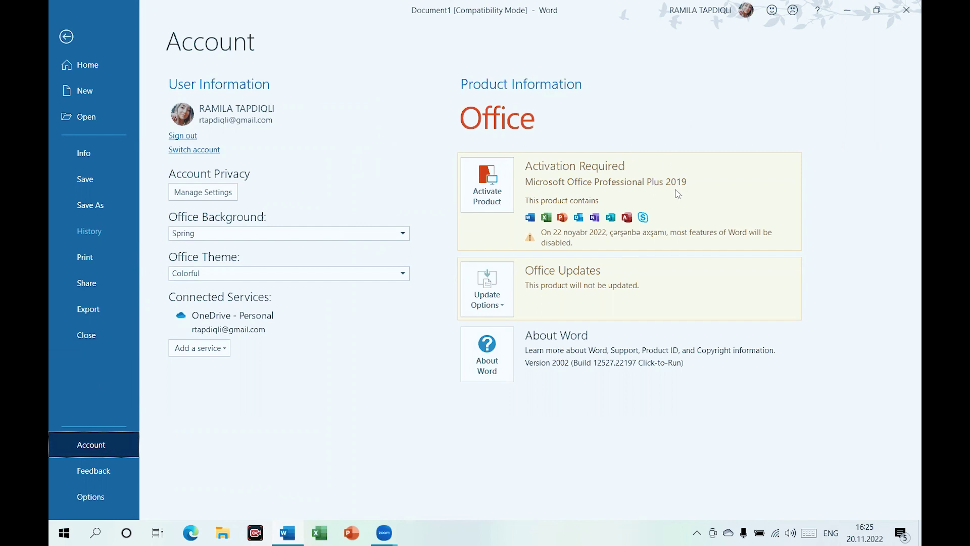
- Keep the Spring background and Colorful theme, view About Word, then go to Feedback
left_click(278, 235)
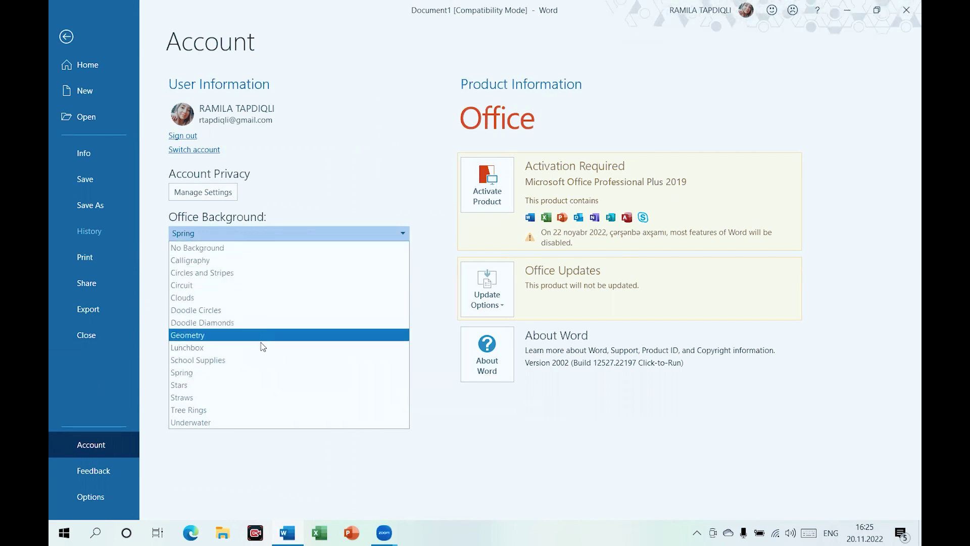
left_click(245, 378)
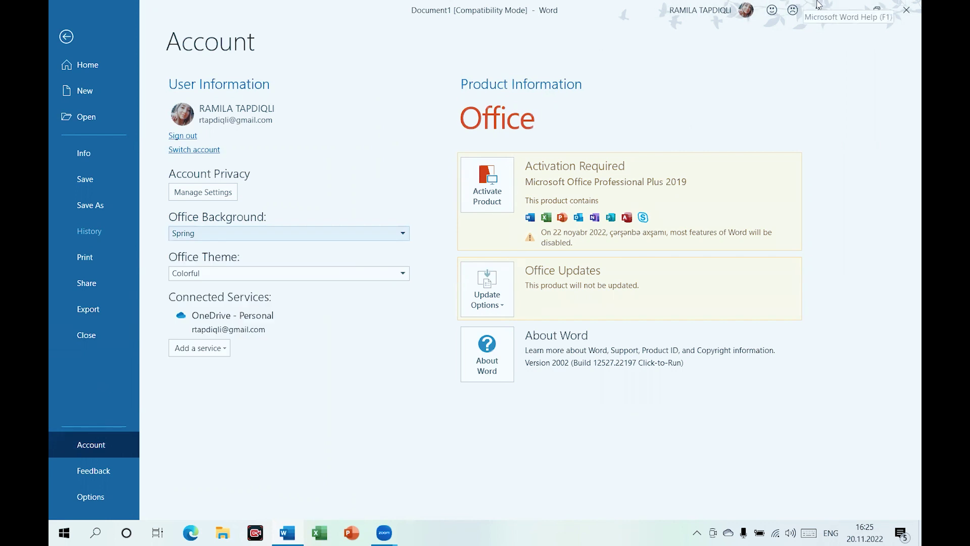
left_click(238, 275)
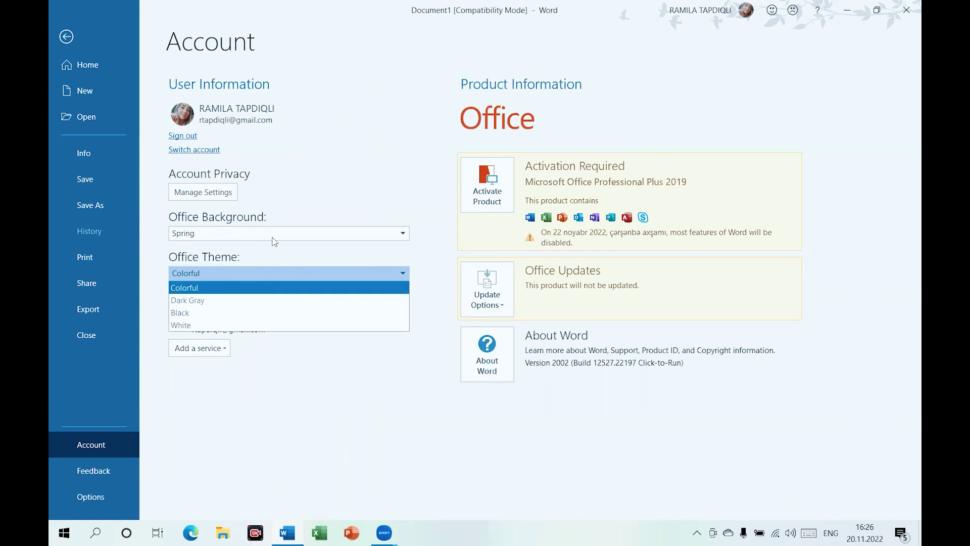
left_click(331, 173)
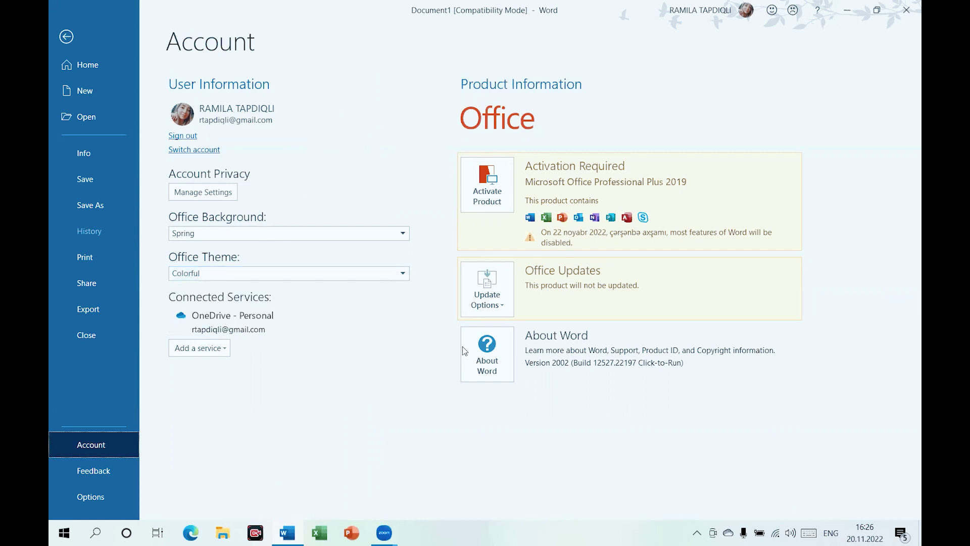
left_click(488, 376)
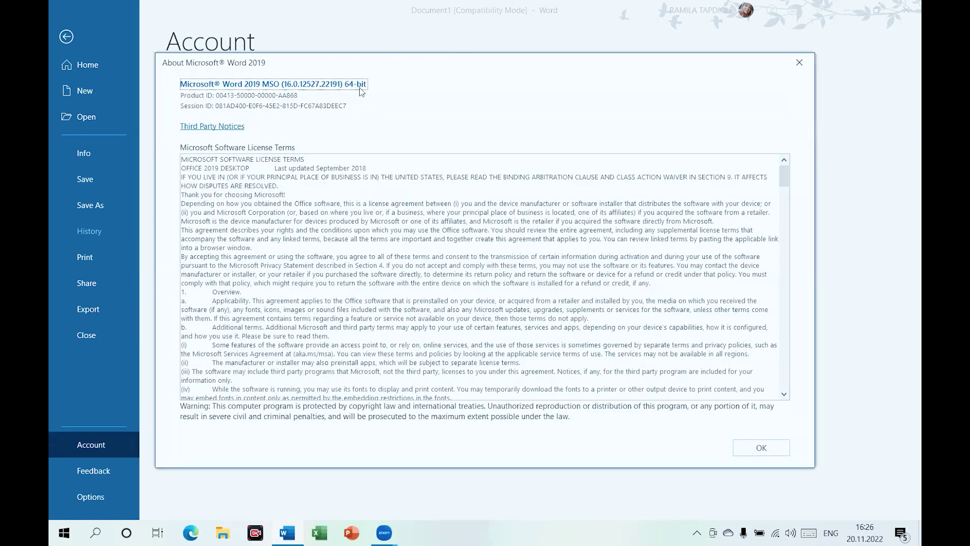
left_click(792, 67)
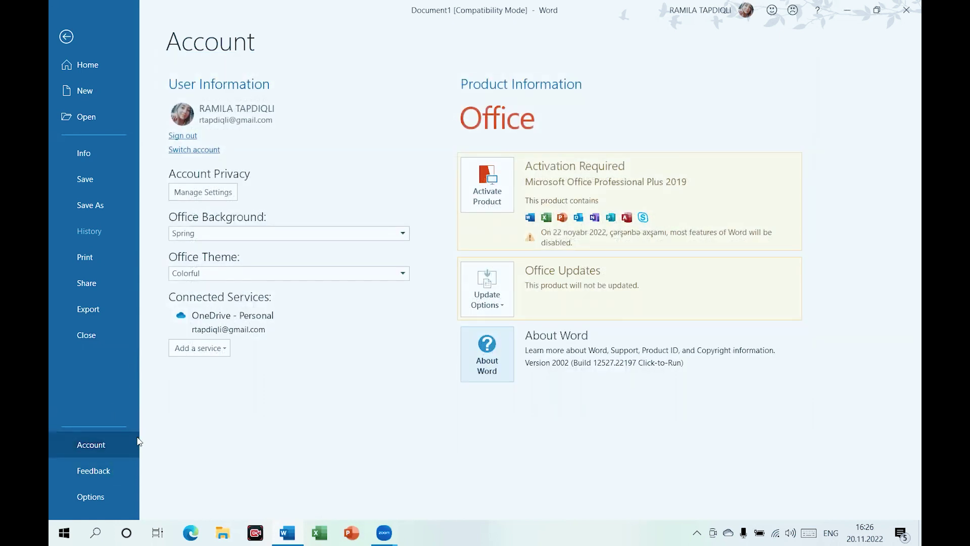
left_click(106, 473)
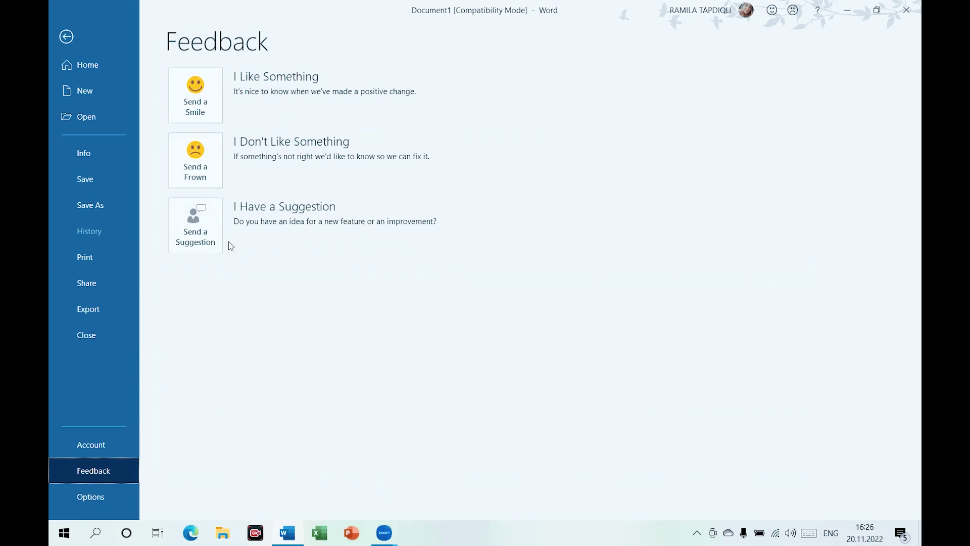
- Close Word Options unchanged, select the word AZƏRBAYCAN in the document, and return to File Home
left_click(93, 495)
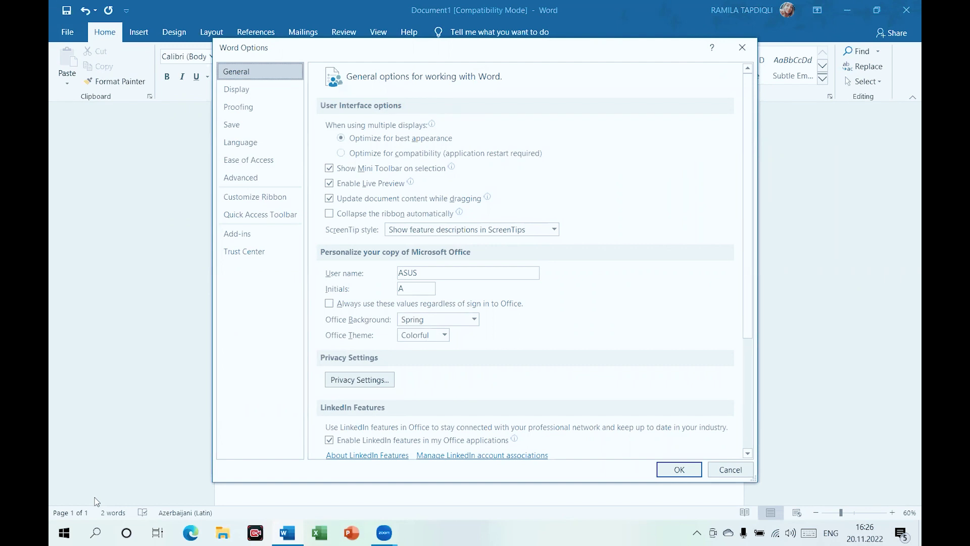
left_click(742, 48)
double_click(394, 179)
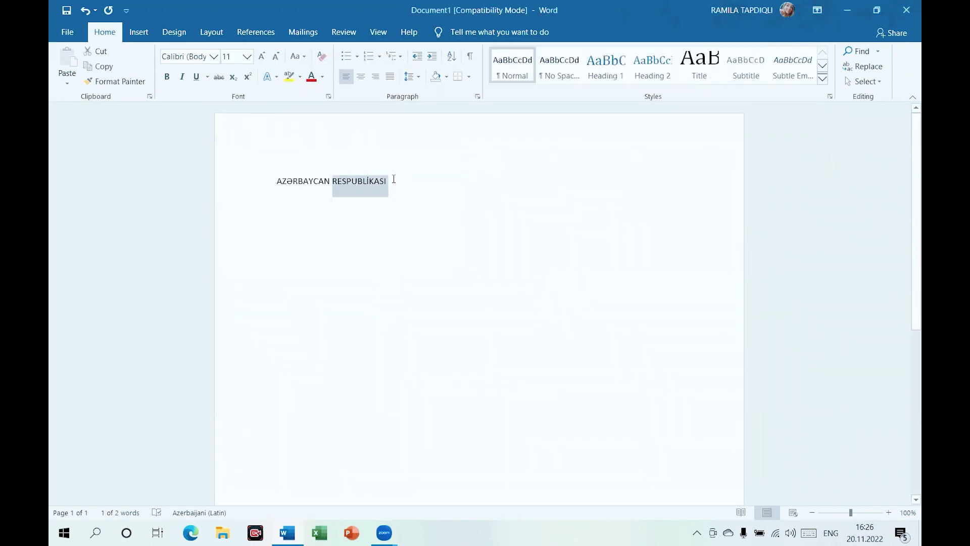
left_click(394, 179)
mouse_move(272, 182)
left_mouse_down()
mouse_move(317, 174)
mouse_move(331, 183)
left_mouse_up()
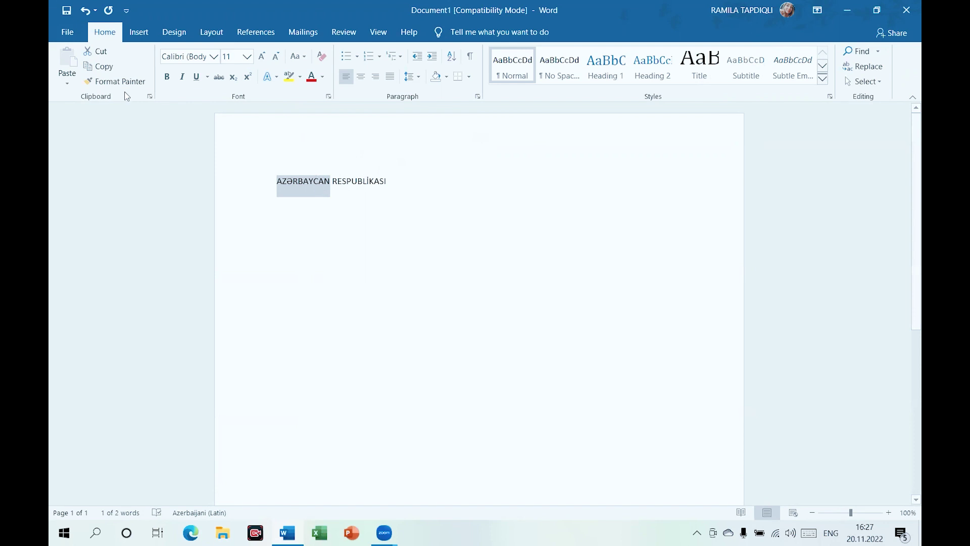
left_click(67, 32)
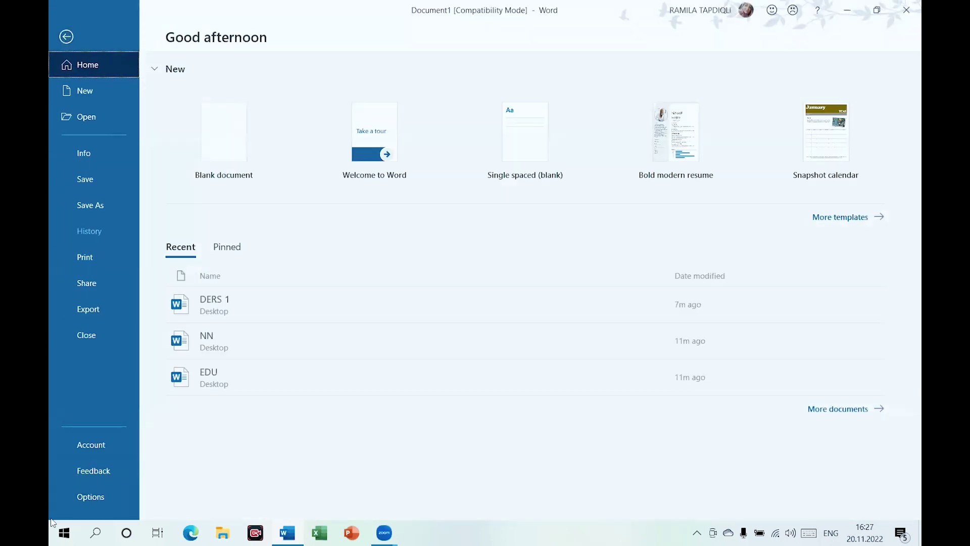
- Reopen Word Options, check the ScreenTip style choices without changing them, and view Display settings
left_click(91, 496)
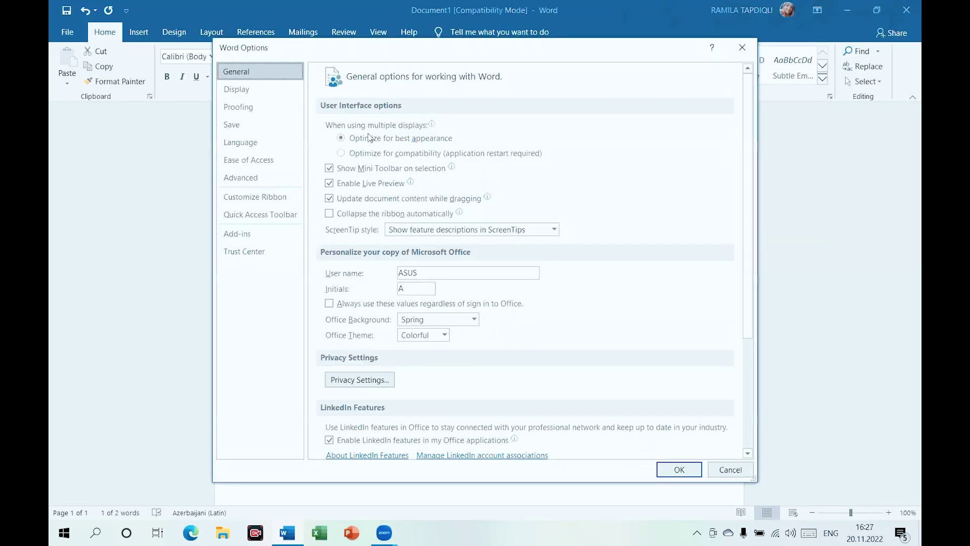
left_click(412, 230)
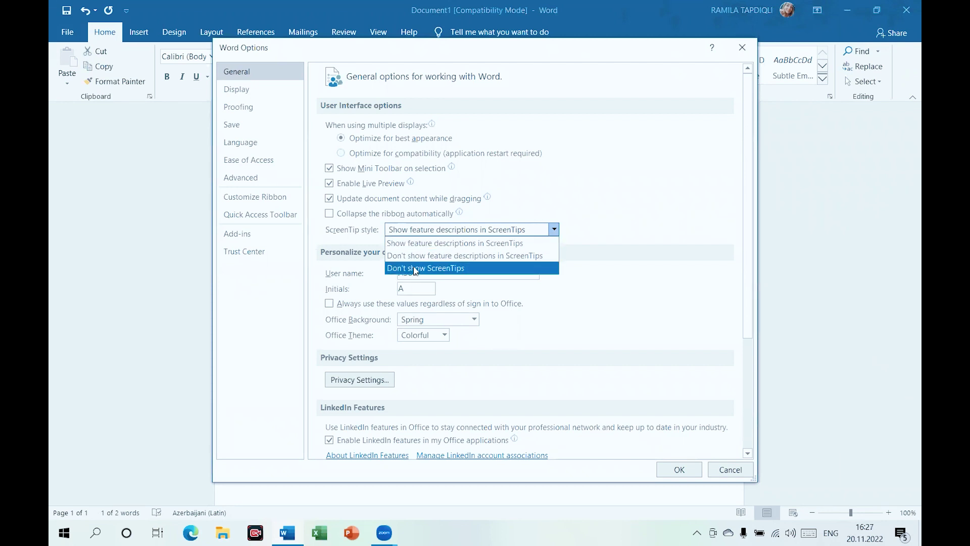
left_click(525, 173)
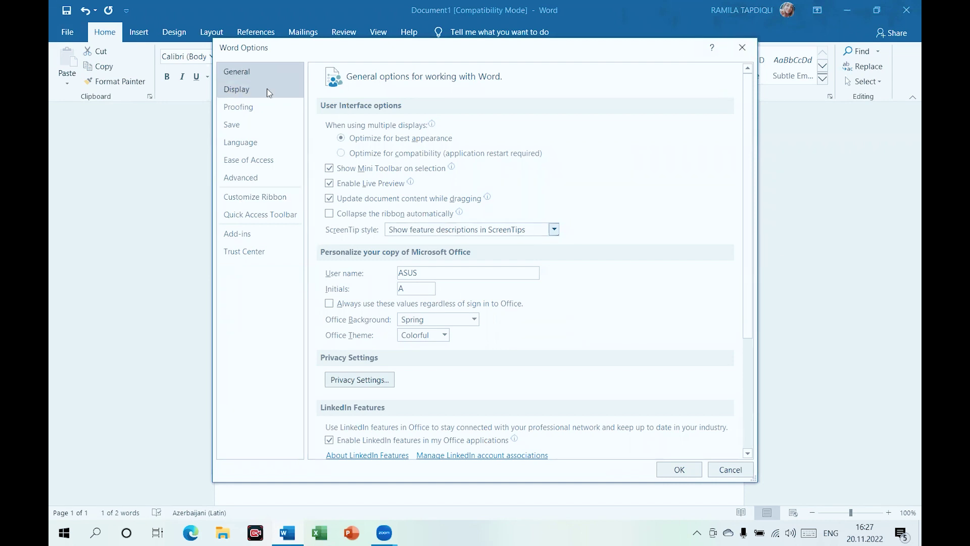
left_click(251, 90)
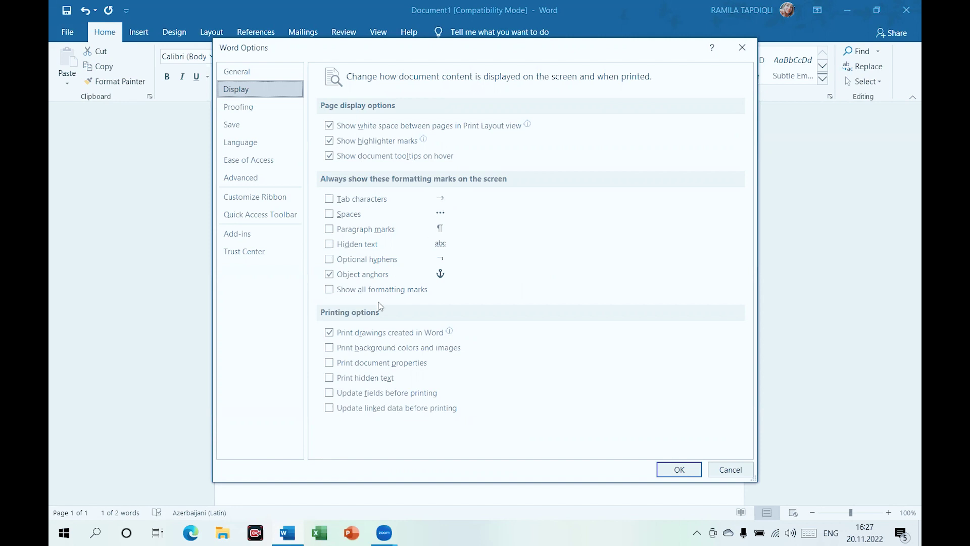
left_click(379, 278)
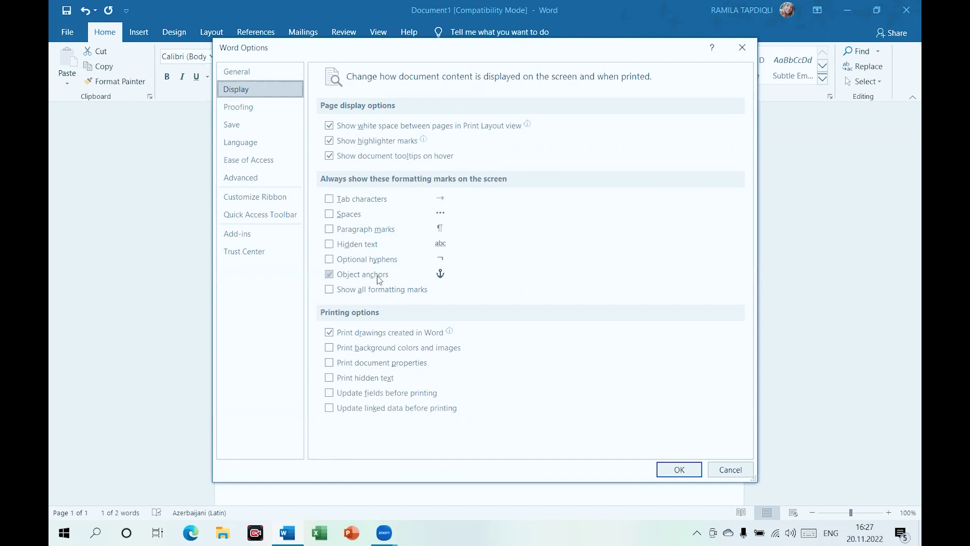
- Add a Proofing AutoCorrect entry replacing R with AZƏRBAYCAN and close both dialogs
left_click(245, 108)
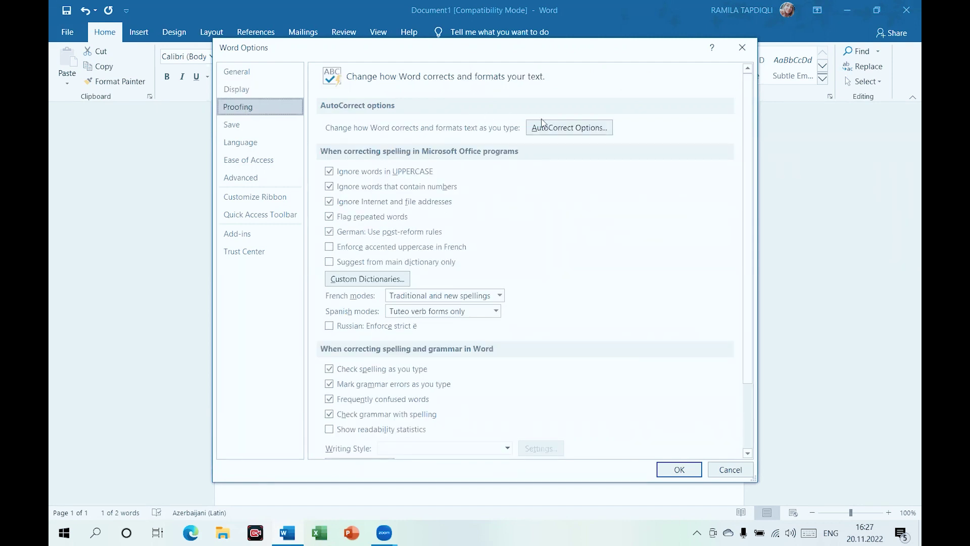
left_click(551, 128)
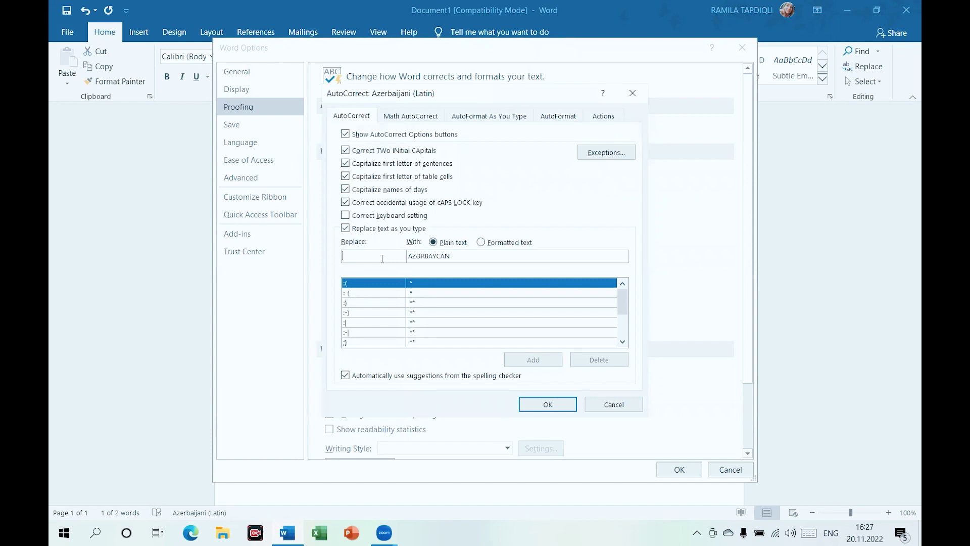
type("R")
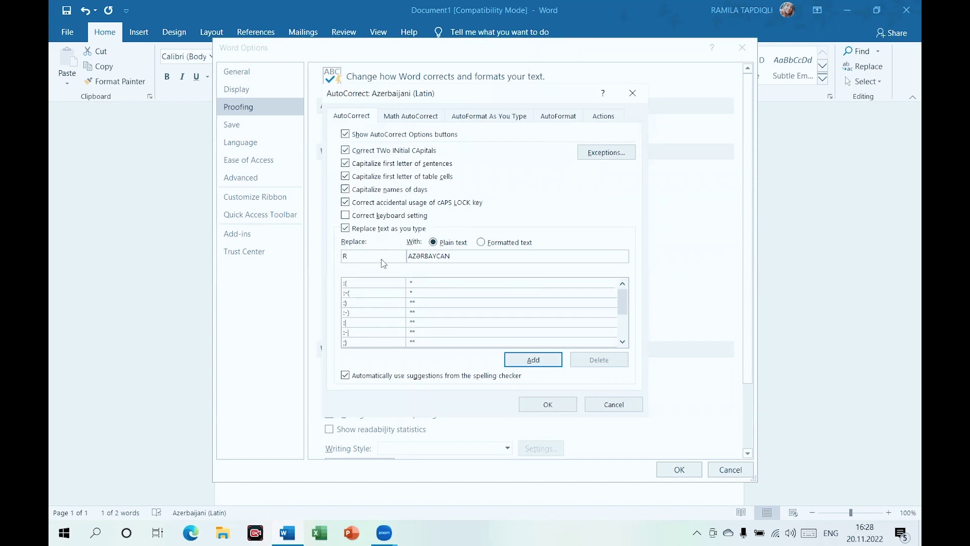
left_click(552, 361)
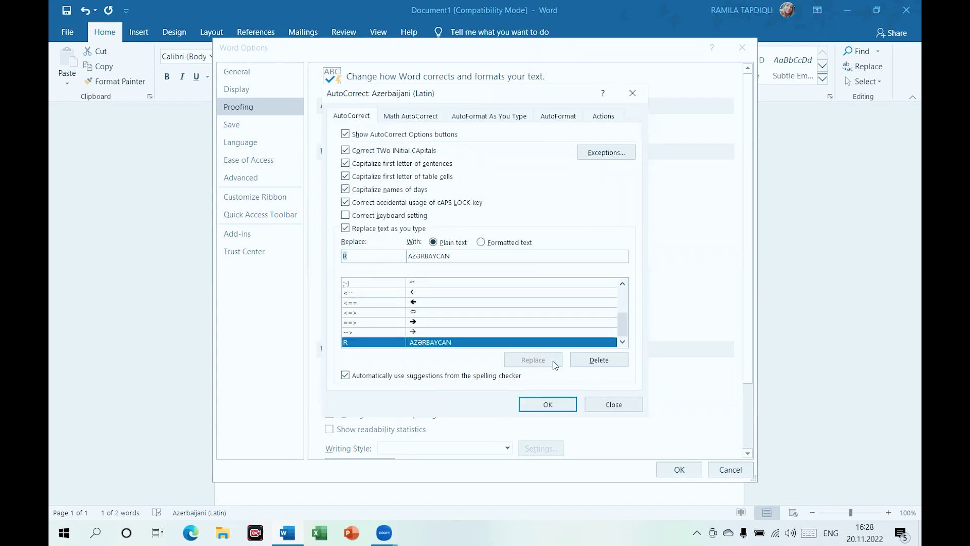
left_click(555, 407)
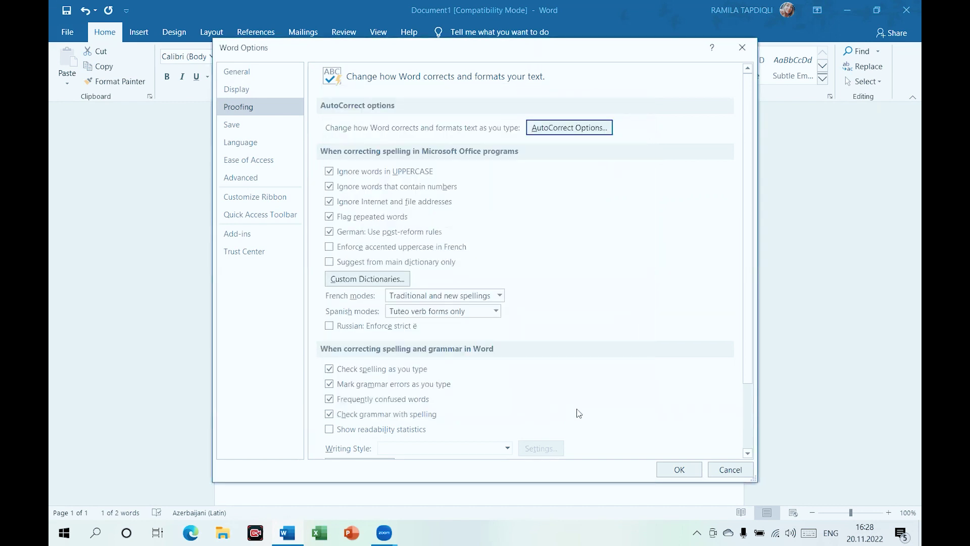
left_click(682, 466)
- Below the heading, type R on eight new lines so AutoCorrect expands each into AZƏRBAYCAN
left_click(479, 306)
key("Return")
type("R")
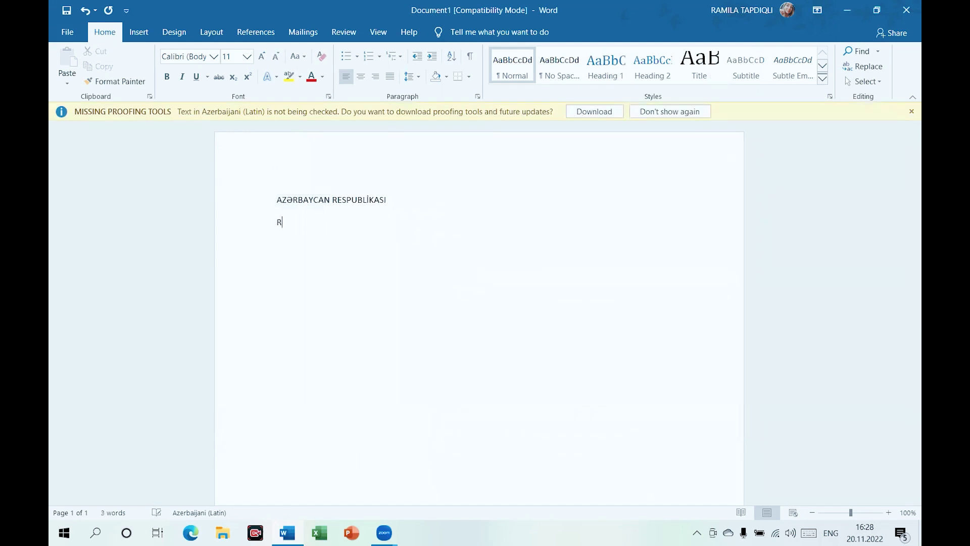
key("Return")
type("R")
key("Return")
type("R")
key("Return")
type("R R R R R R")
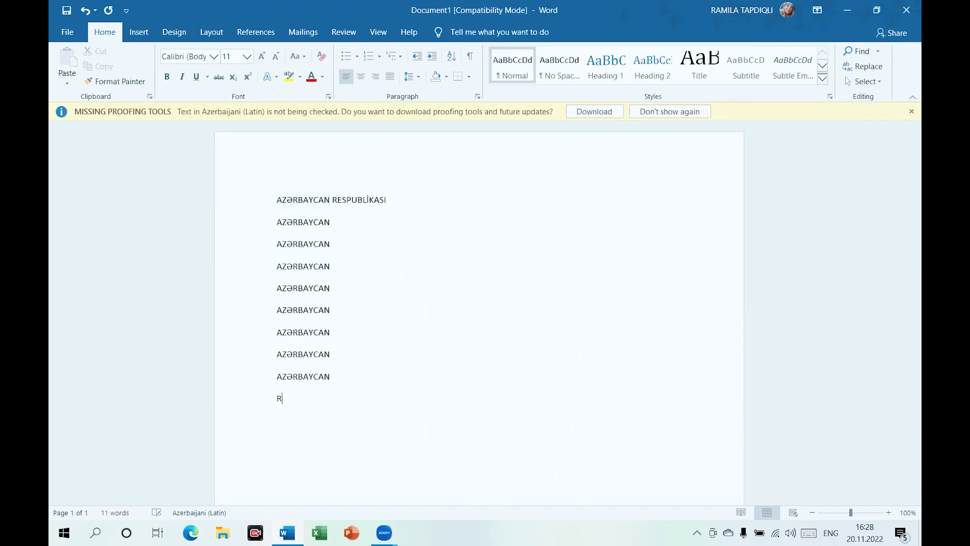
left_click(54, 26)
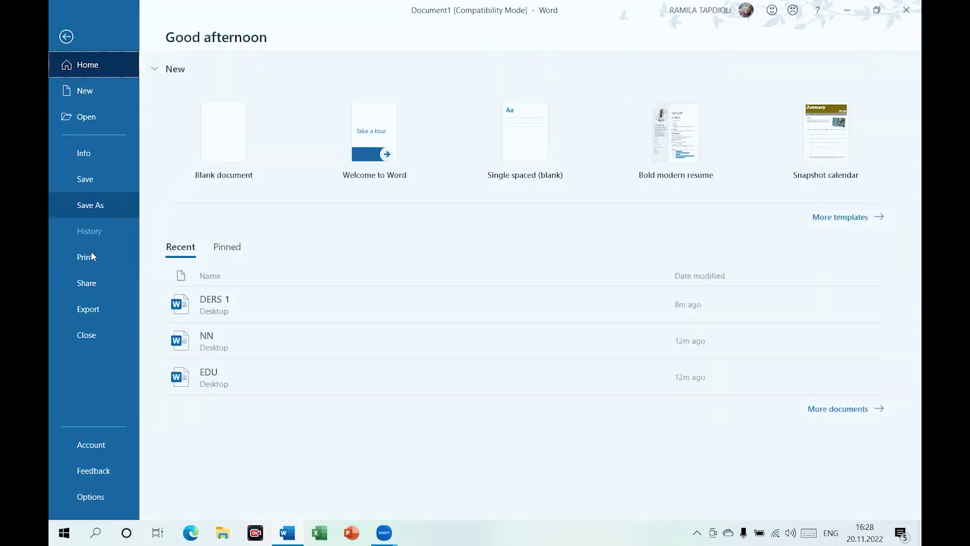
- Delete the R → AZƏRBAYCAN entry from Proofing's AutoCorrect options
left_click(89, 496)
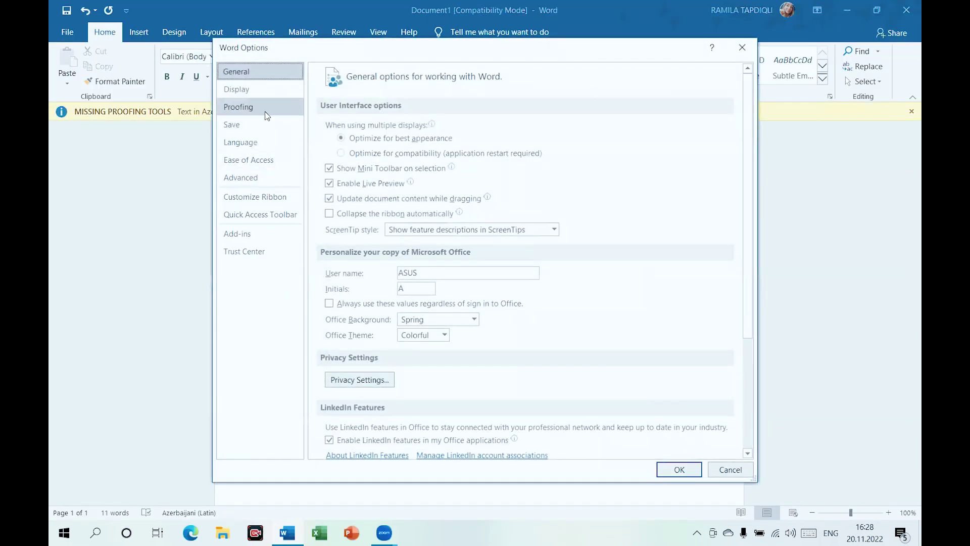
left_click(265, 111)
left_click(569, 128)
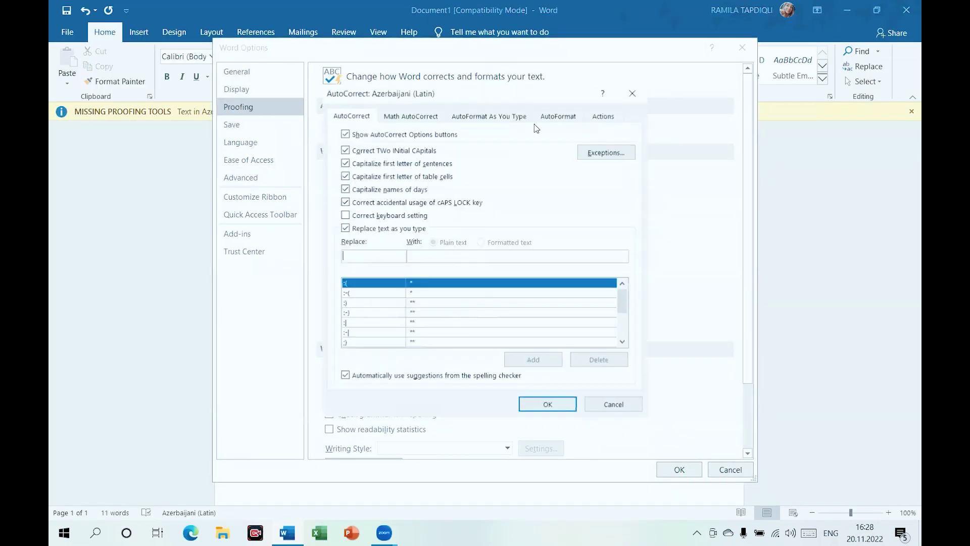
type("R")
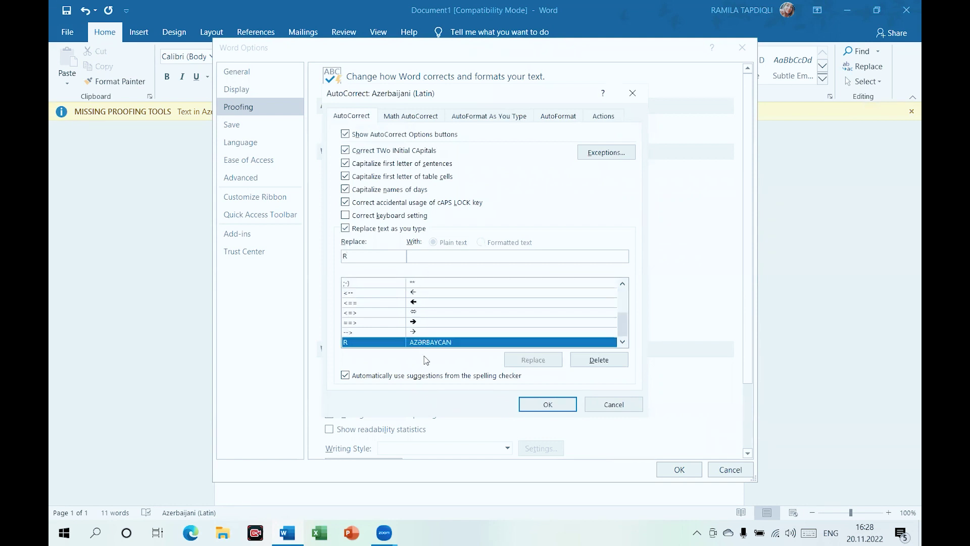
left_click(591, 359)
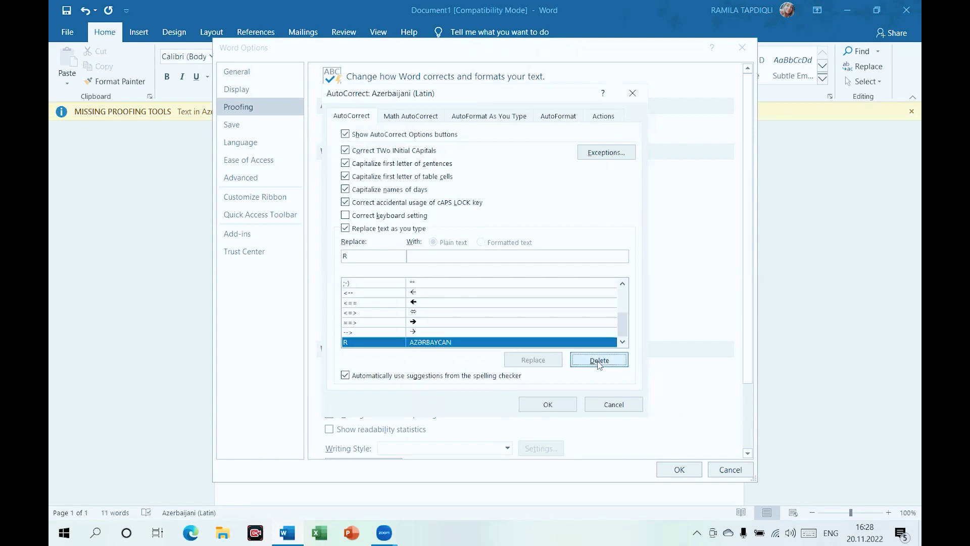
left_click(557, 404)
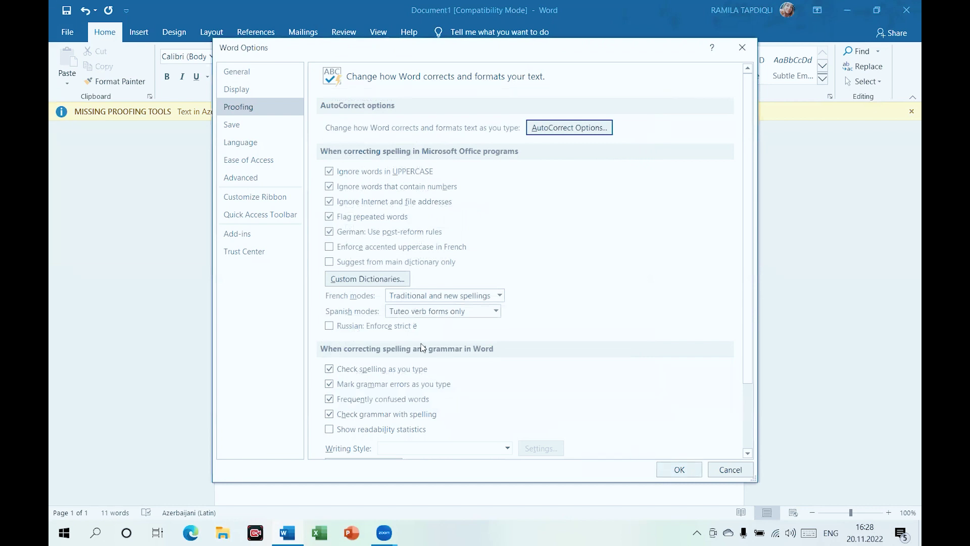
- Lower the AutoRecover save interval from 10 to 3 minutes on the Save page
left_click(265, 124)
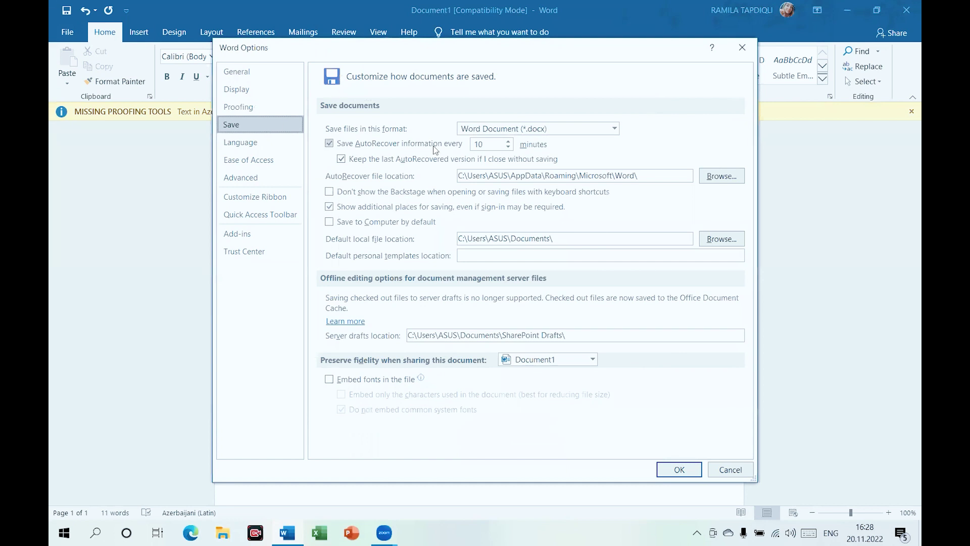
left_click(508, 147)
left_click(512, 146)
left_click(511, 146)
left_click(511, 146)
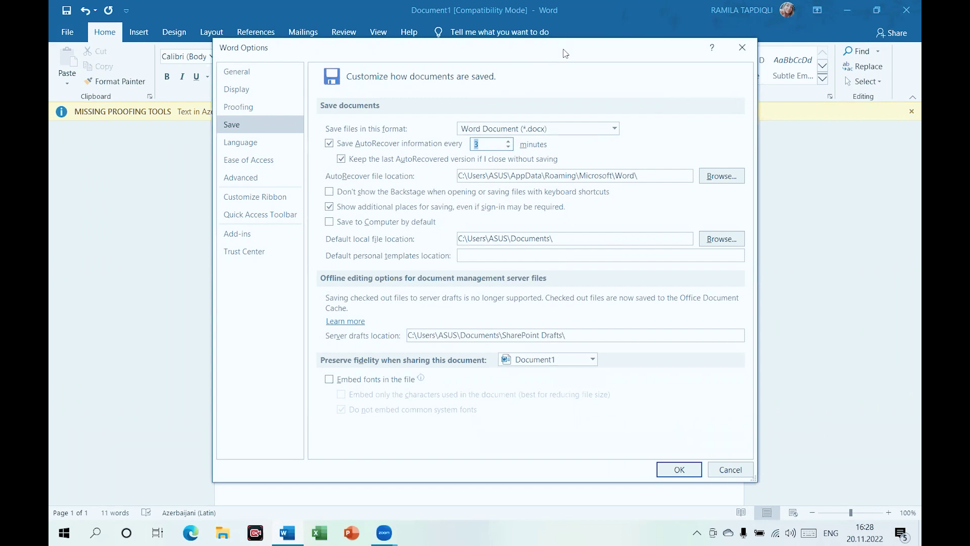
left_click_drag(565, 53, 566, 54)
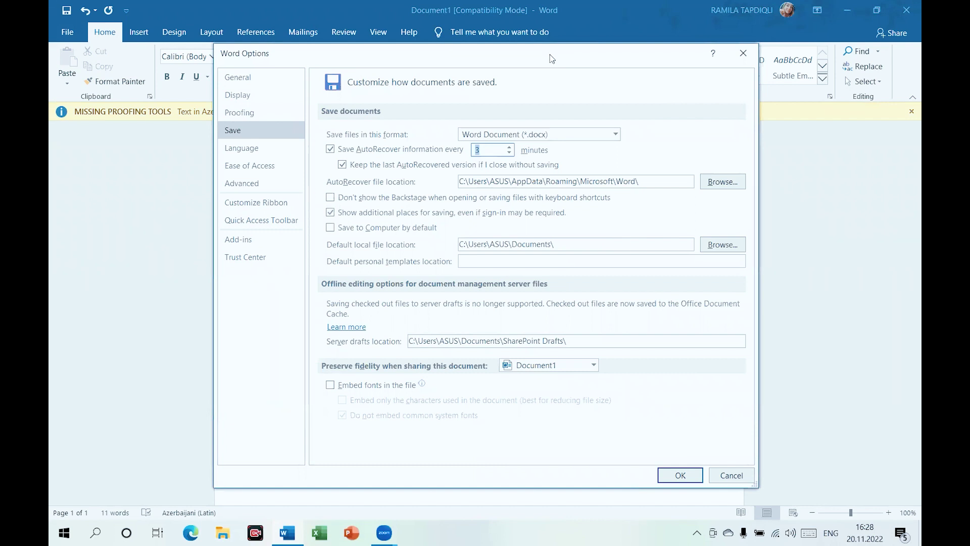
left_click_drag(561, 57, 573, 58)
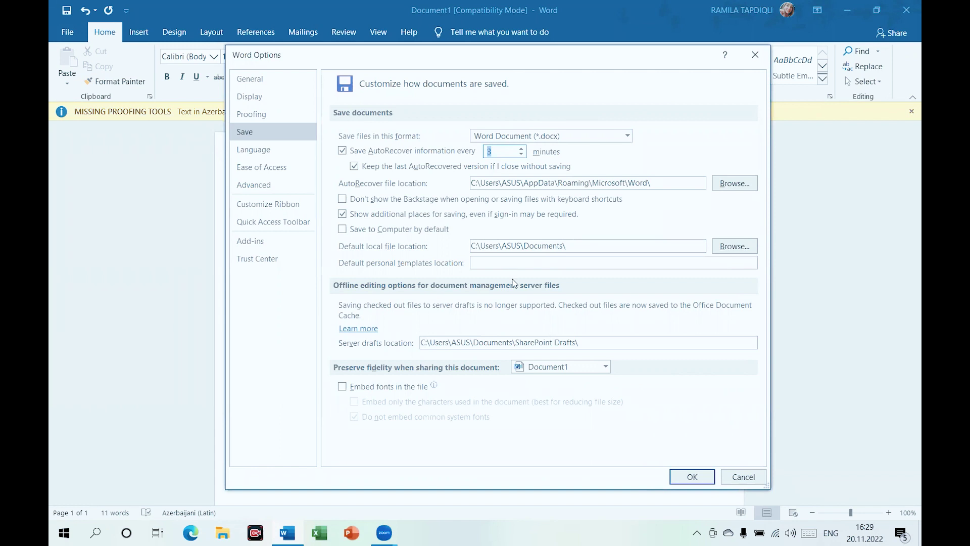
- Try reordering Russian among display languages, then restore English as the preferred display language
left_click(279, 150)
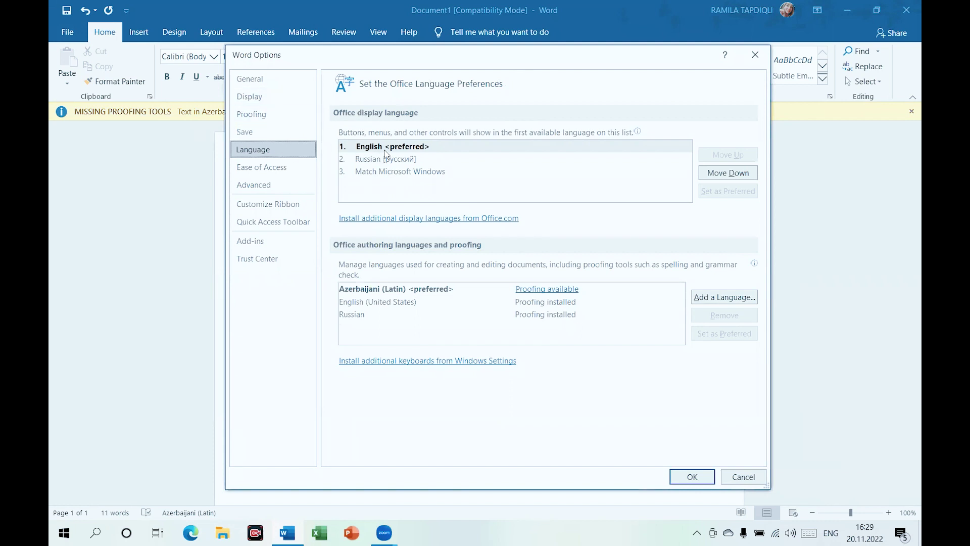
left_click(388, 160)
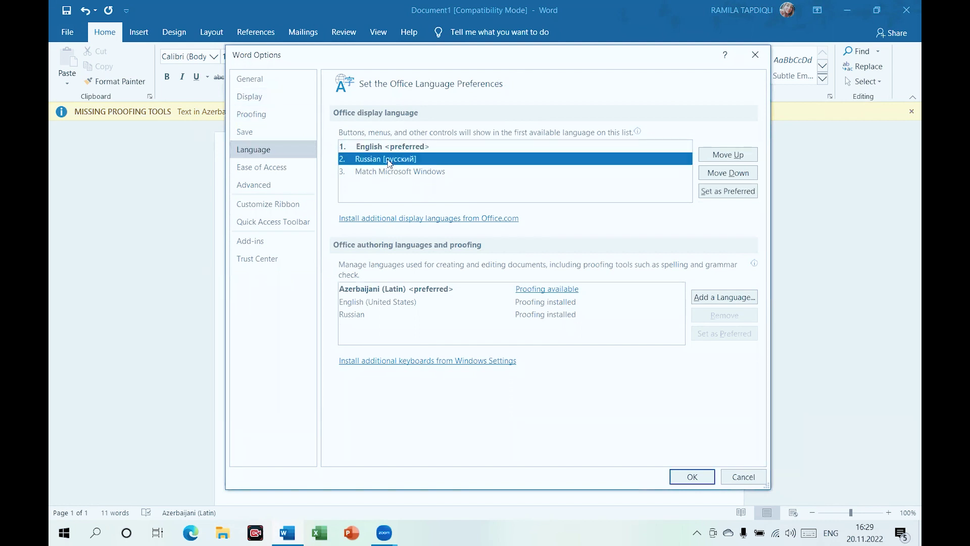
left_click(722, 174)
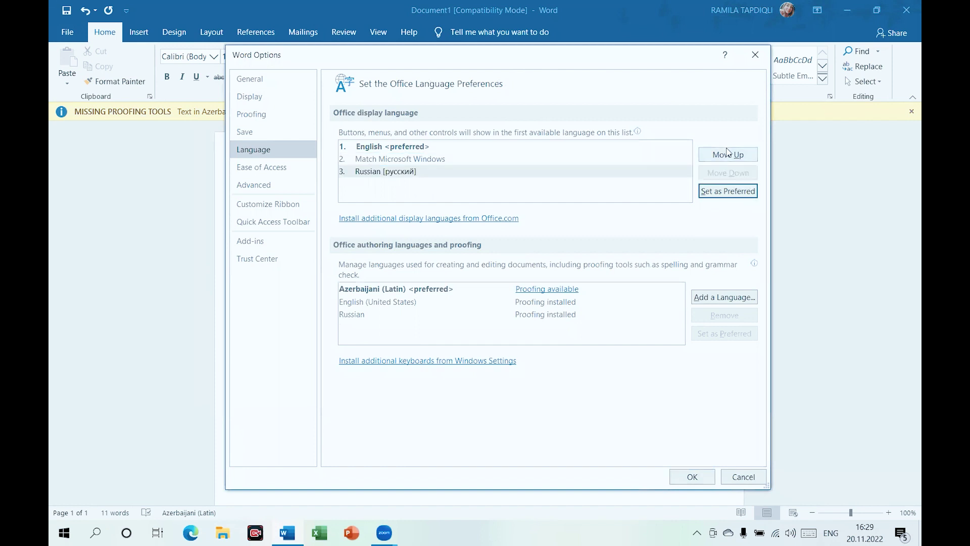
left_click(728, 154)
left_click(728, 154)
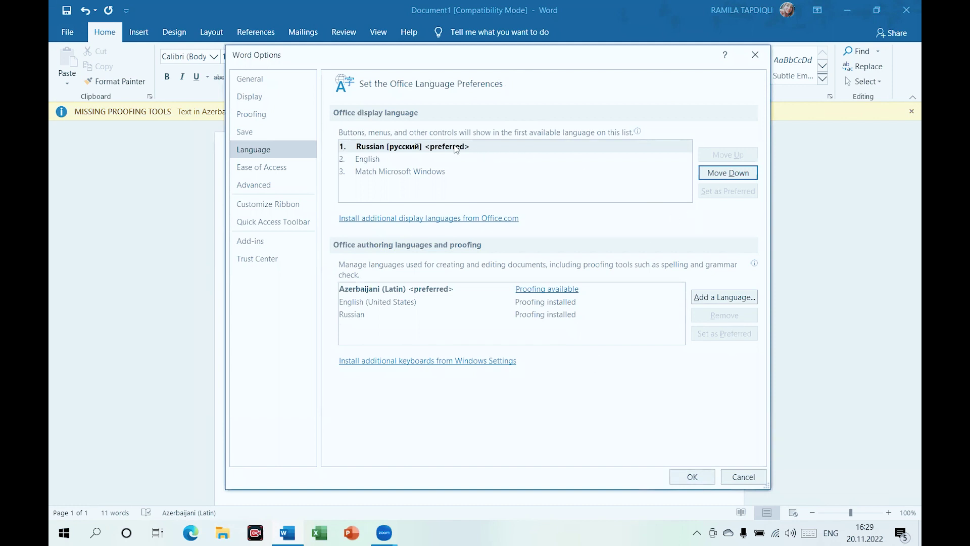
left_click(393, 159)
left_click(738, 159)
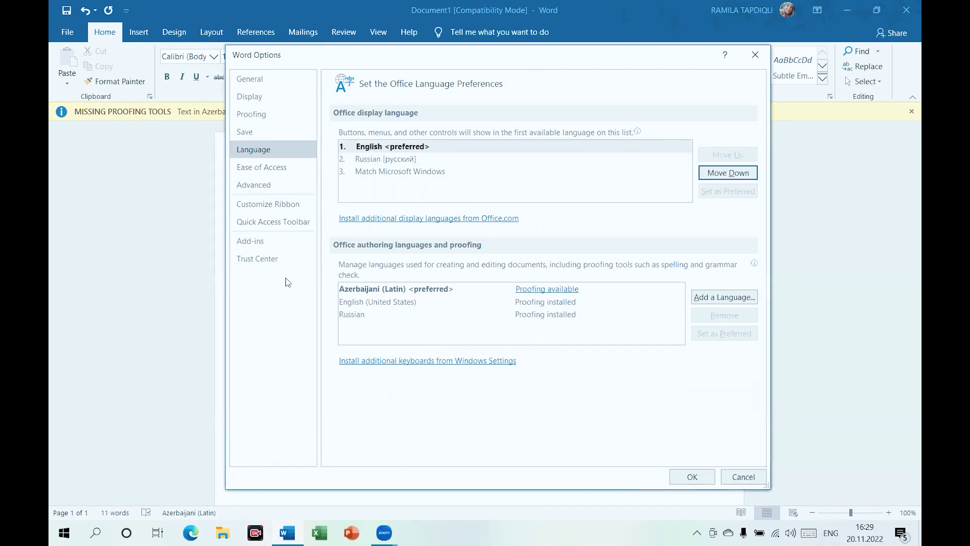
- On Ease of Access, review ScreenTip style choices, keeping Show feature descriptions in ScreenTips
left_click(267, 168)
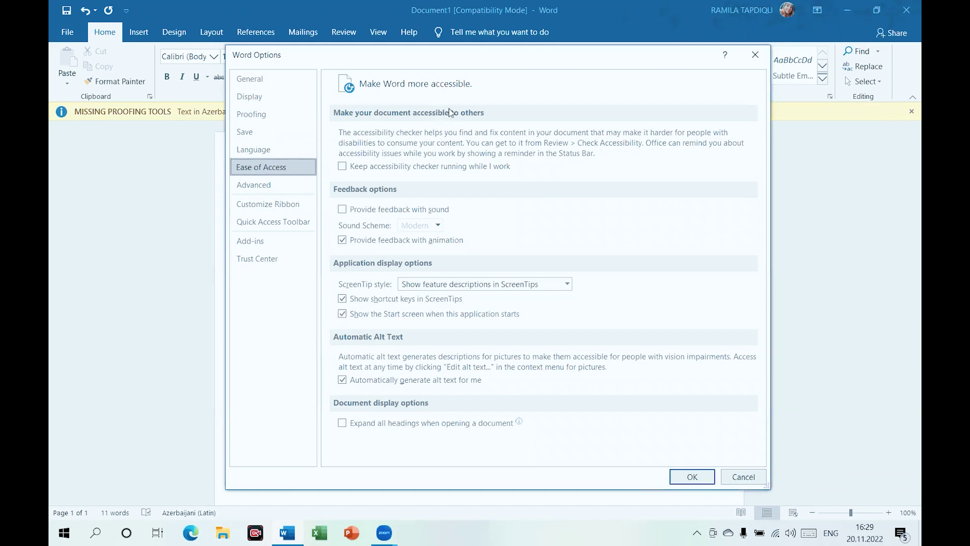
left_click(464, 285)
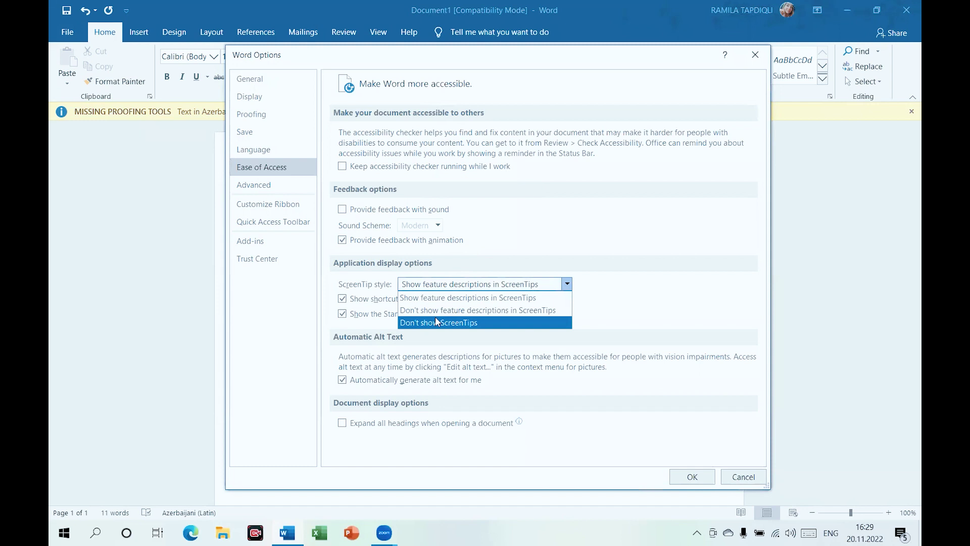
left_click(511, 246)
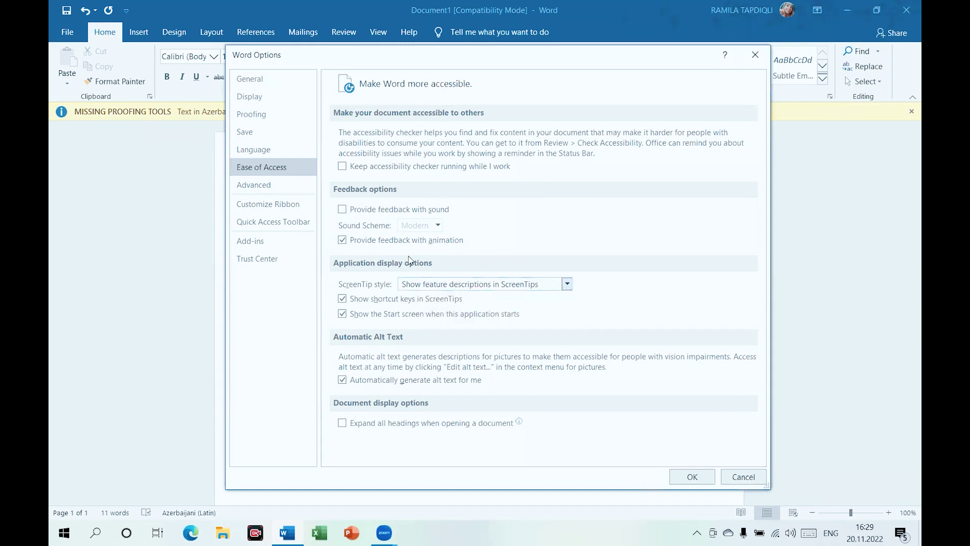
- Browse Customize Ribbon commands (Center, Find) and the Quick Access Toolbar's Draw Table command
left_click(273, 205)
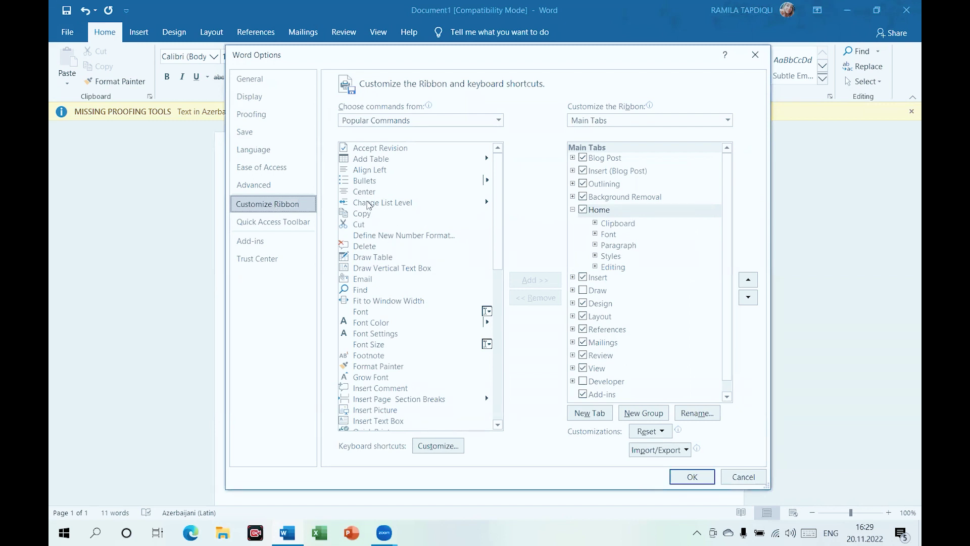
left_click(366, 192)
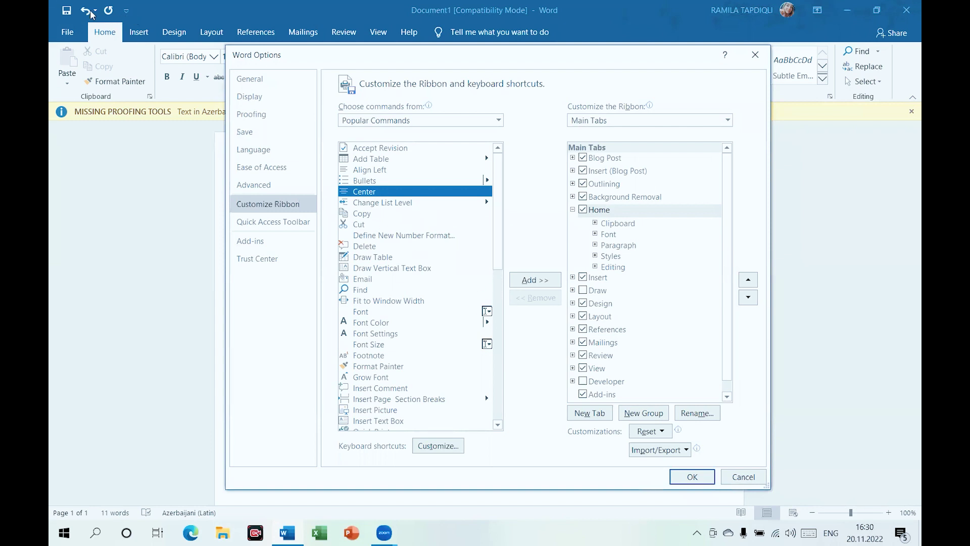
left_click(424, 292)
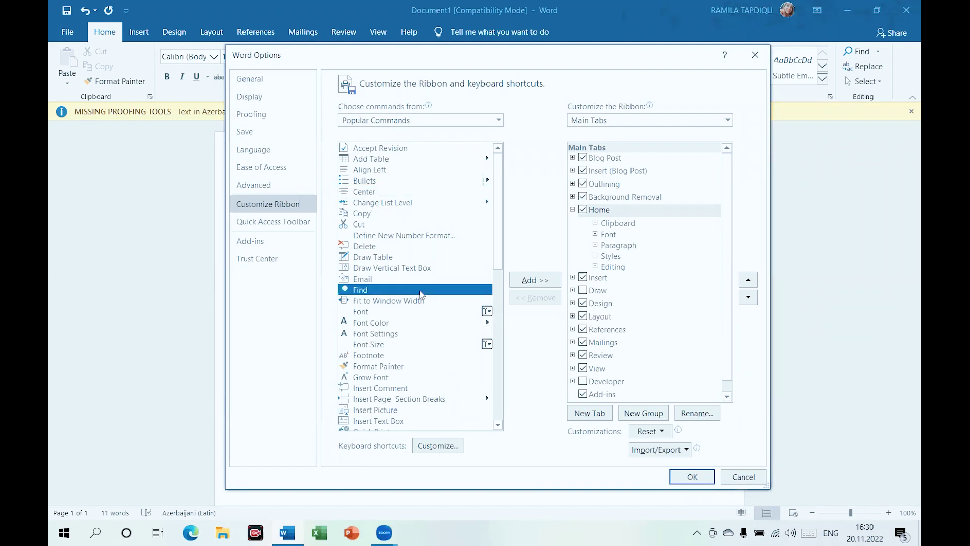
left_click(283, 224)
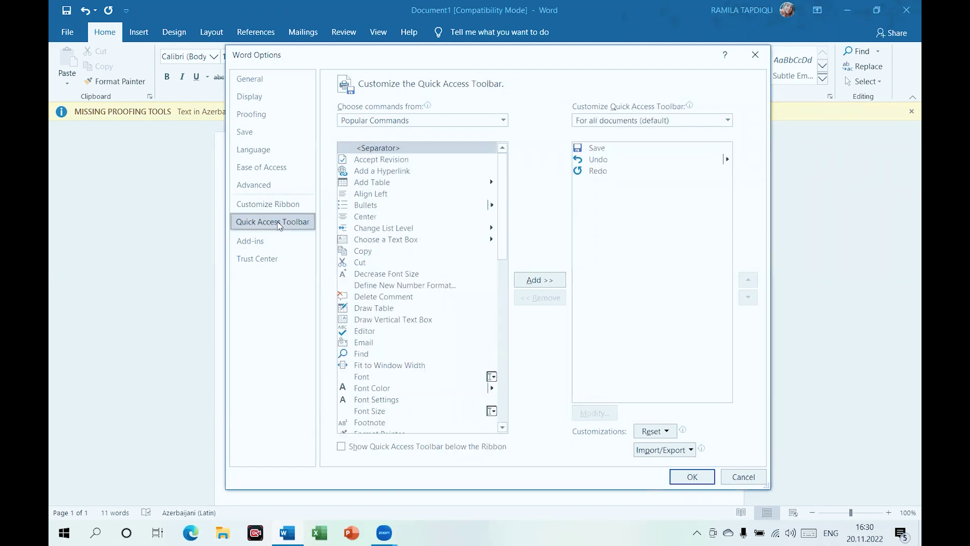
left_click(400, 309)
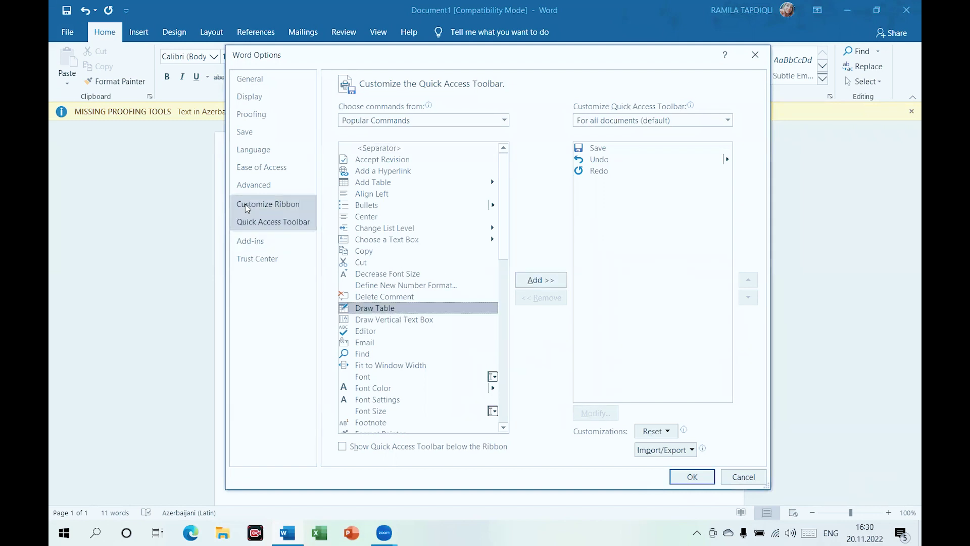
- Back in Customize Ribbon, add a New Tab (Custom) with a New Group after Home
left_click(267, 203)
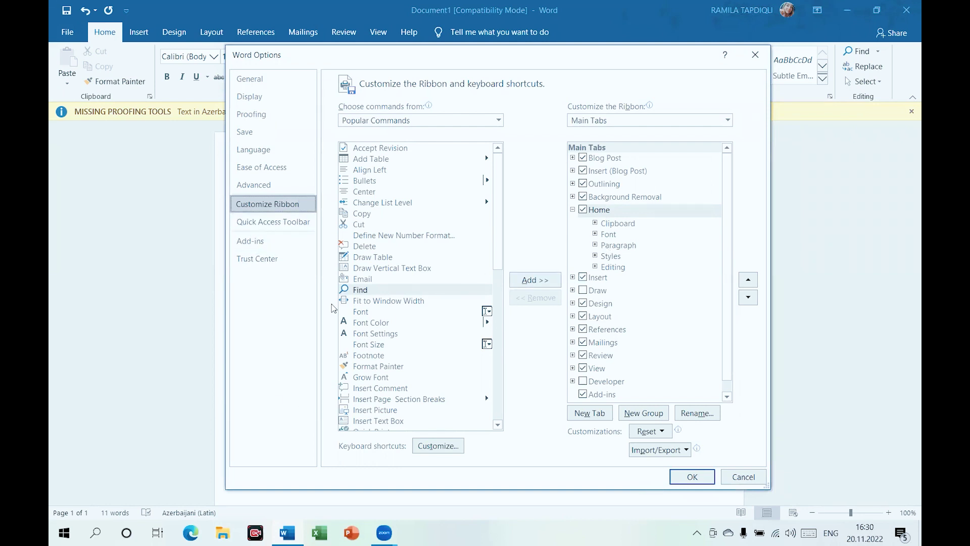
left_click(385, 268)
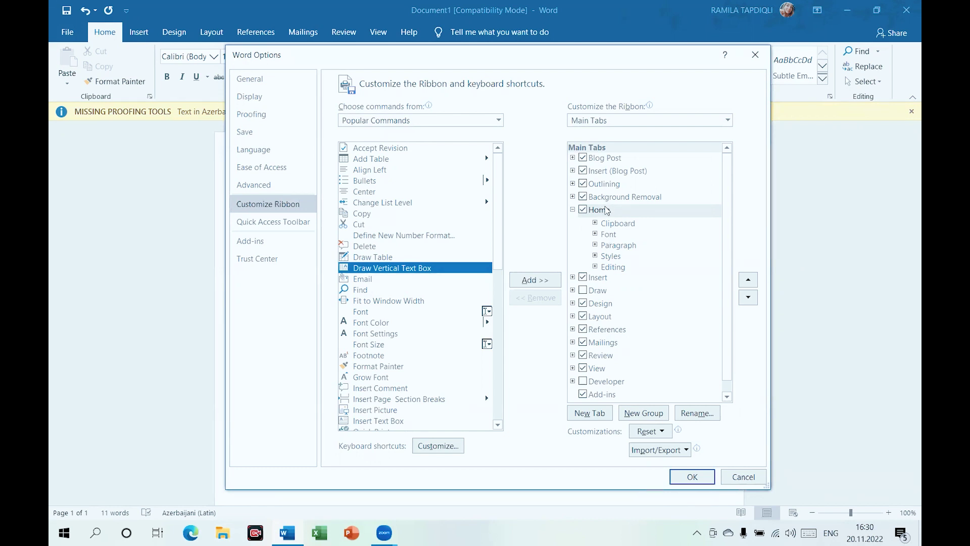
left_click(611, 267)
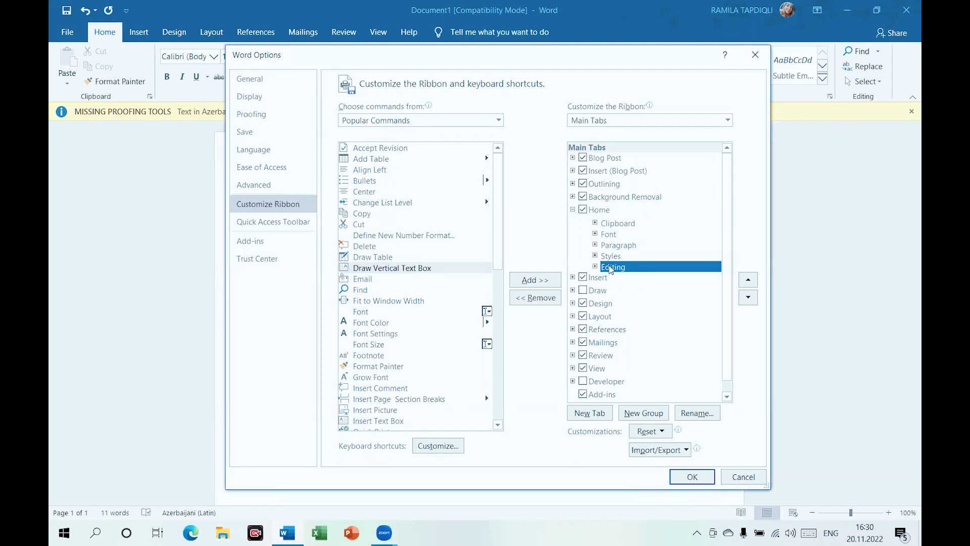
left_click(589, 412)
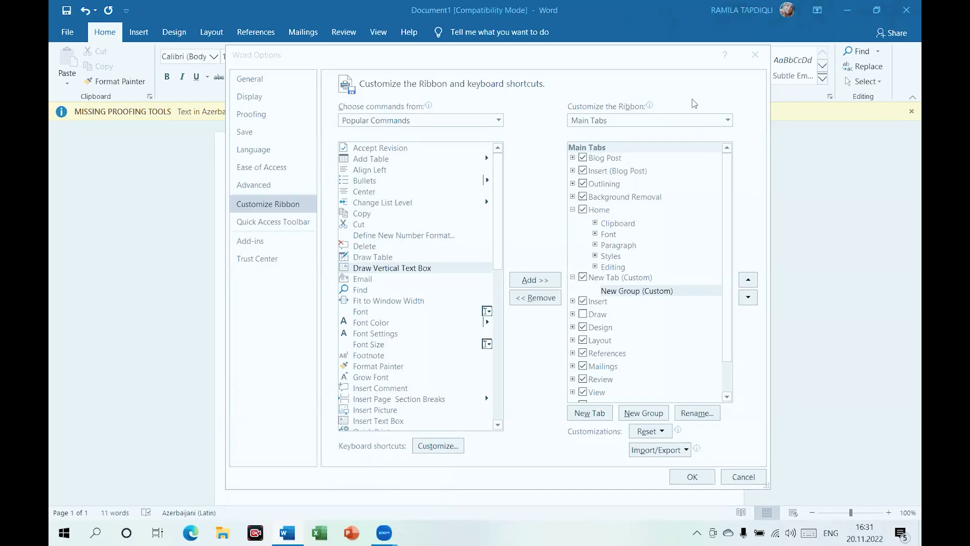
- Close Word Options without keeping the custom tab and return to the document
left_click(755, 55)
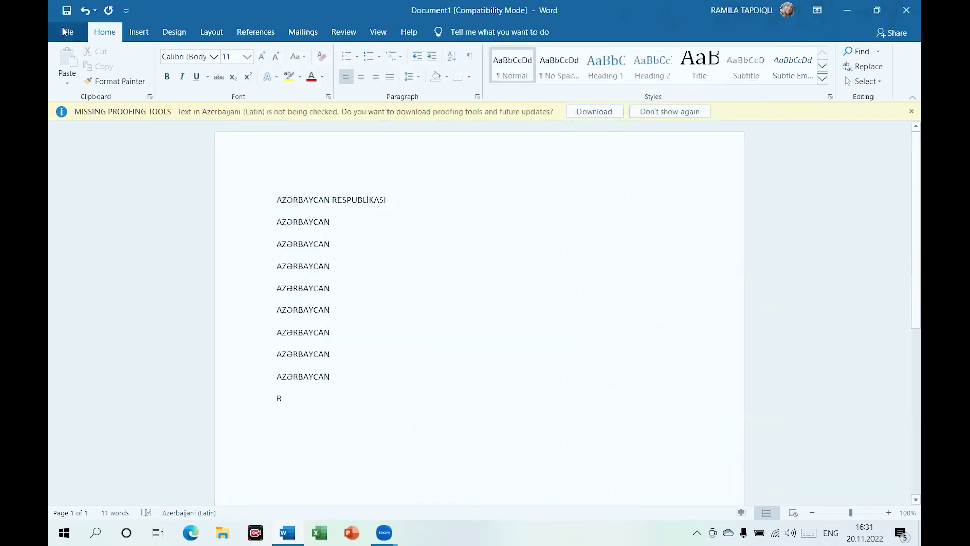
left_click(63, 30)
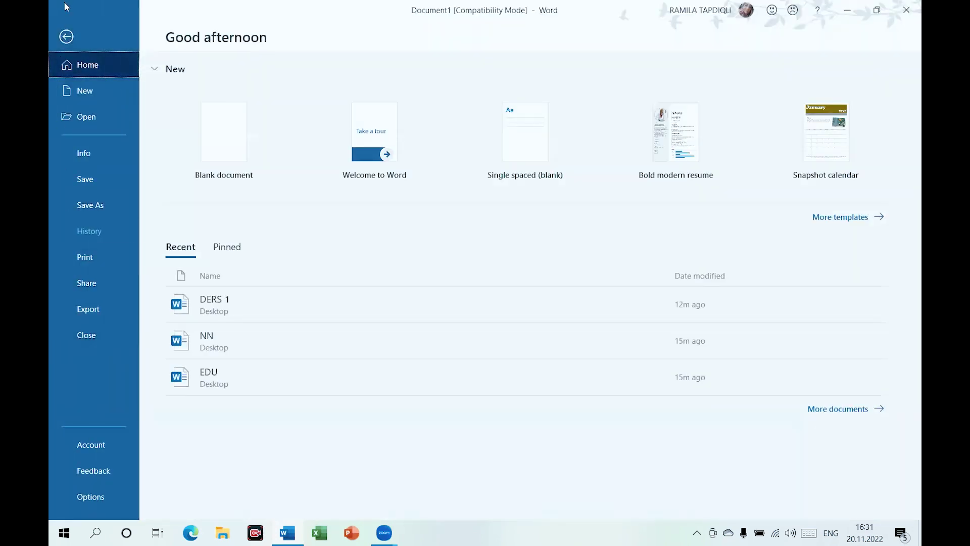
left_click(67, 36)
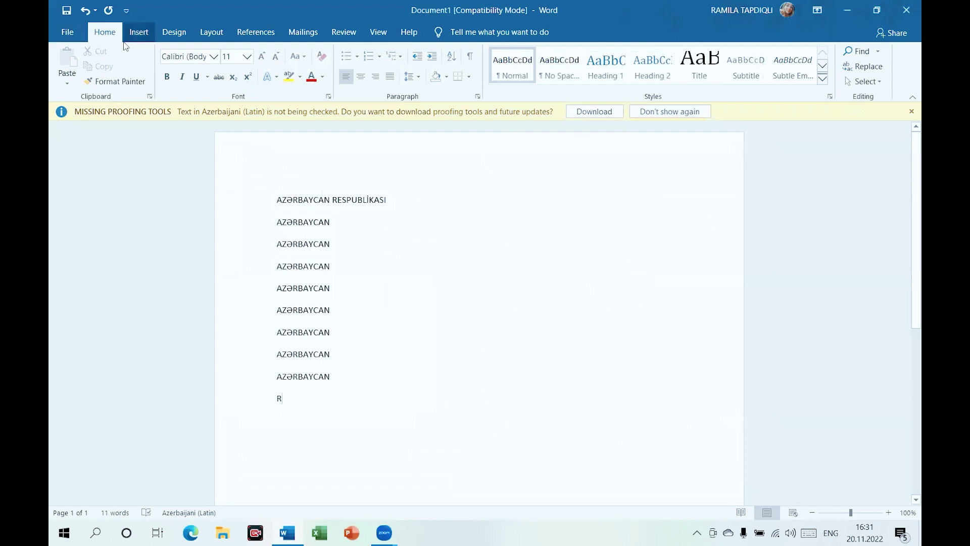